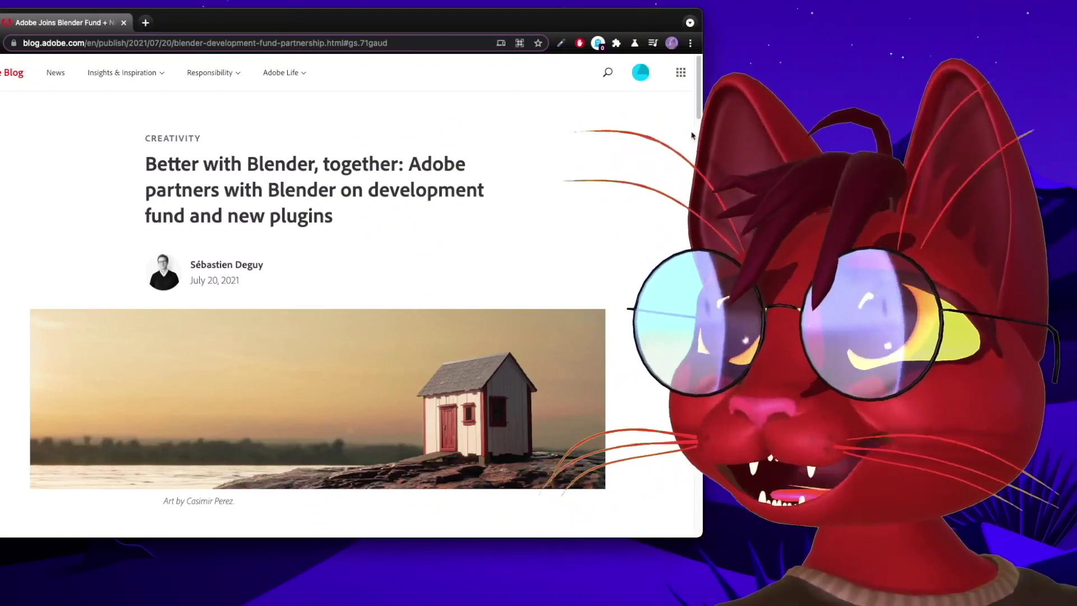
Step: Scroll the partnership article down to the 'Edit Mixamo animations in Blender' section
scroll(701, 103, "down", 3)
scroll(700, 103, "down", 5)
scroll(700, 102, "down", 5)
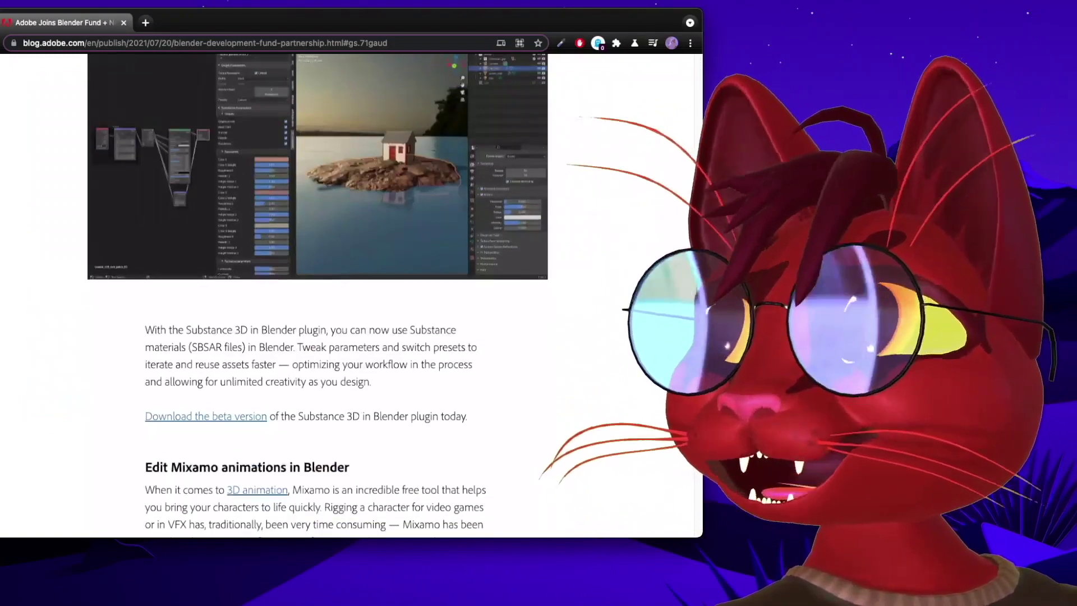
scroll(701, 103, "down", 5)
scroll(337, 280, "down", 2)
scroll(337, 281, "up", 4)
scroll(336, 280, "up", 1)
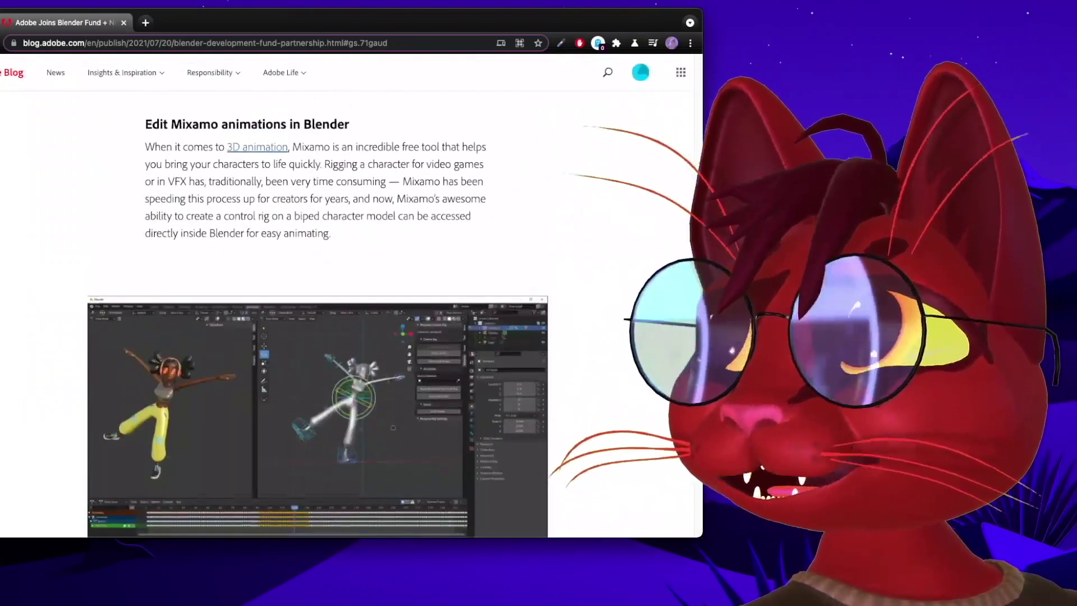
scroll(337, 280, "up", 2)
scroll(336, 280, "down", 2)
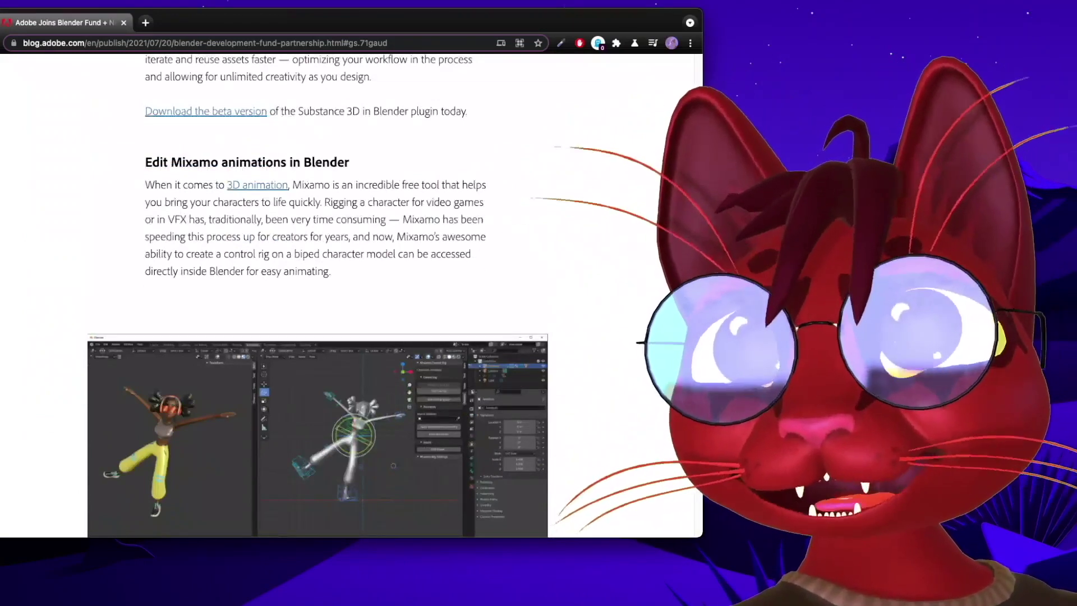
scroll(680, 392, "down", 2)
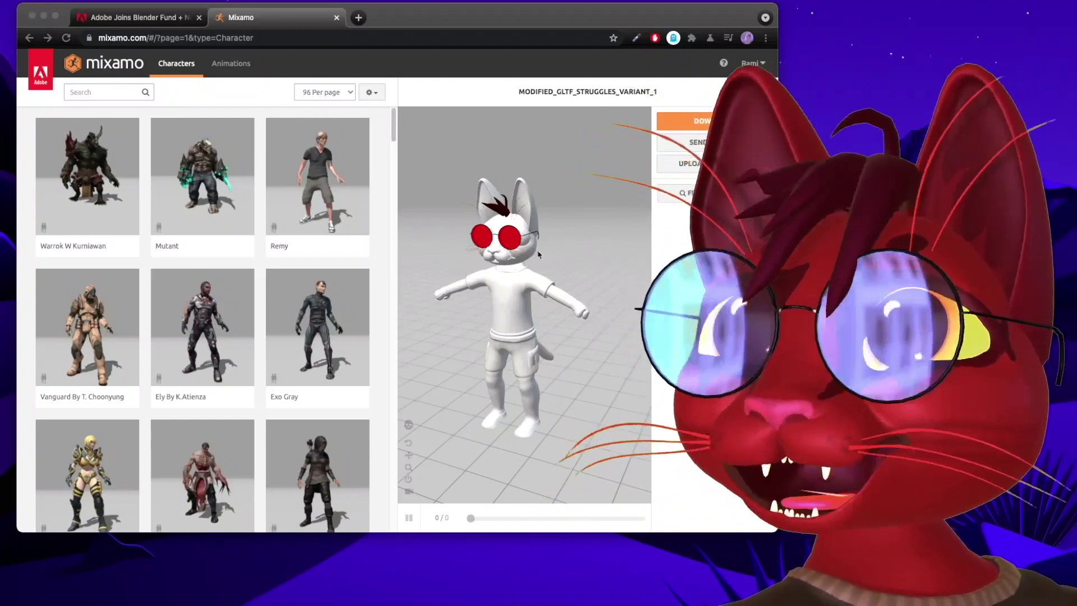
mouse_move(587, 247)
left_mouse_down()
mouse_move(514, 228)
mouse_move(580, 248)
mouse_move(565, 238)
left_mouse_up()
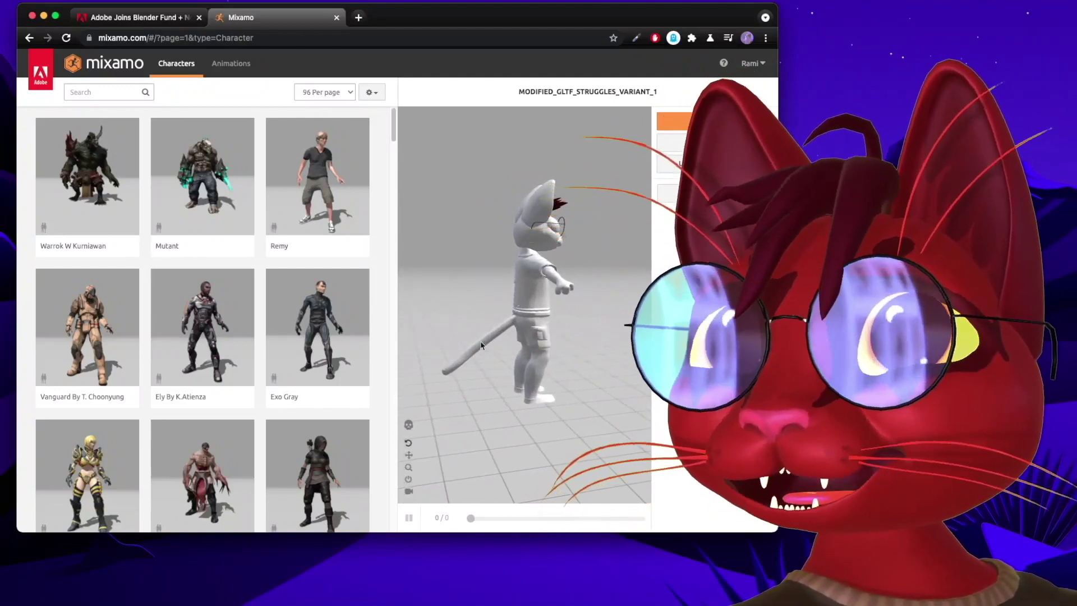
mouse_move(559, 302)
left_mouse_down()
mouse_move(537, 298)
mouse_move(557, 281)
mouse_move(503, 327)
left_mouse_up()
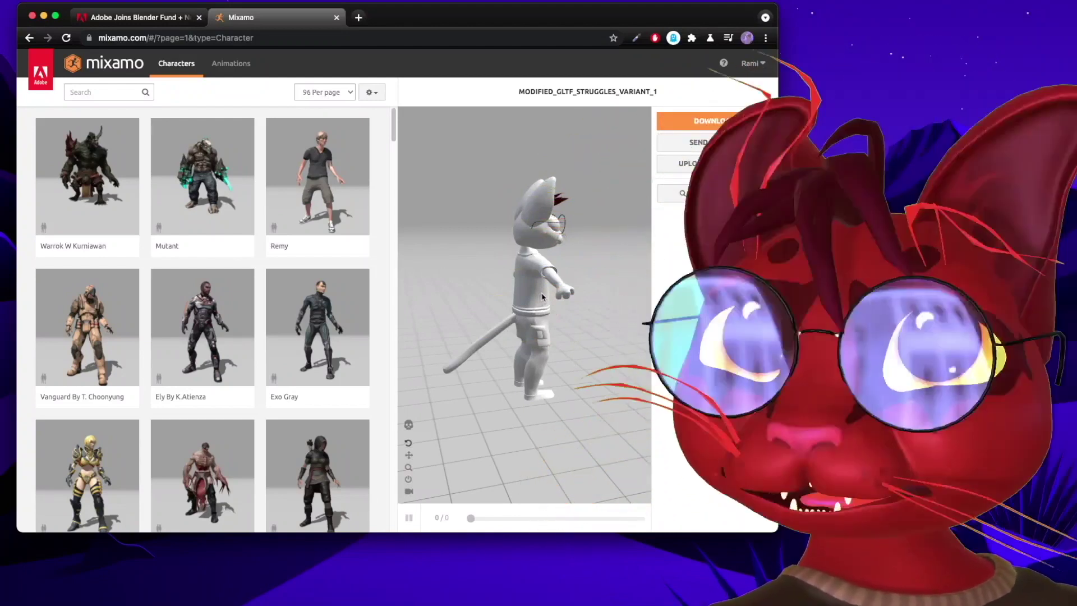
mouse_move(394, 125)
left_mouse_down()
mouse_move(363, 410)
mouse_move(370, 508)
left_mouse_up()
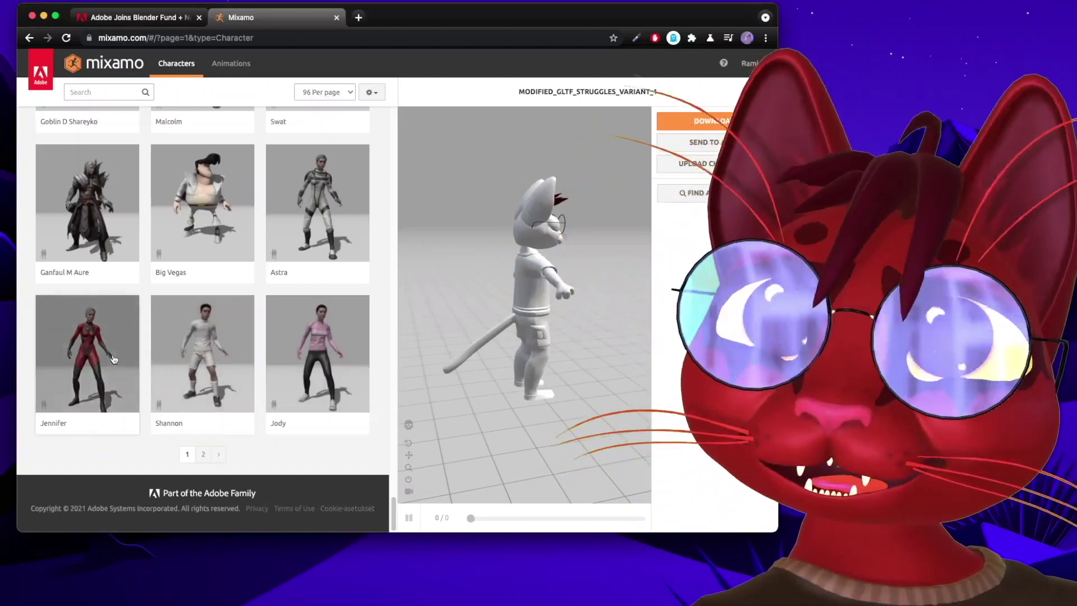
Step: Load the Jennifer character and apply the Flair animation from the Animations list
left_click(114, 359)
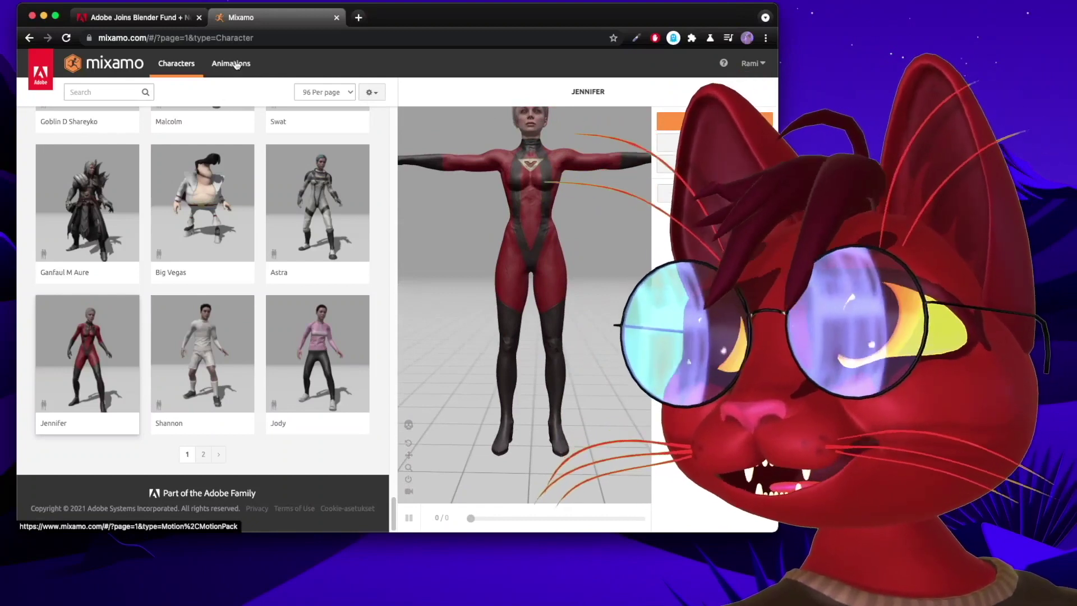
left_click(236, 65)
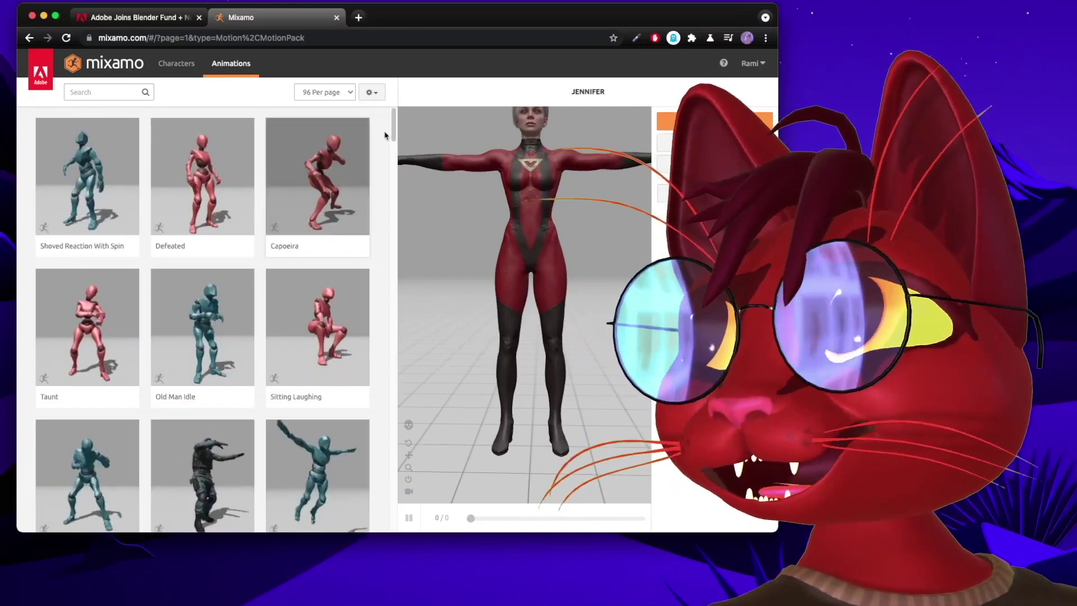
scroll(396, 181, "down", 3)
scroll(395, 180, "down", 7)
scroll(395, 180, "down", 4)
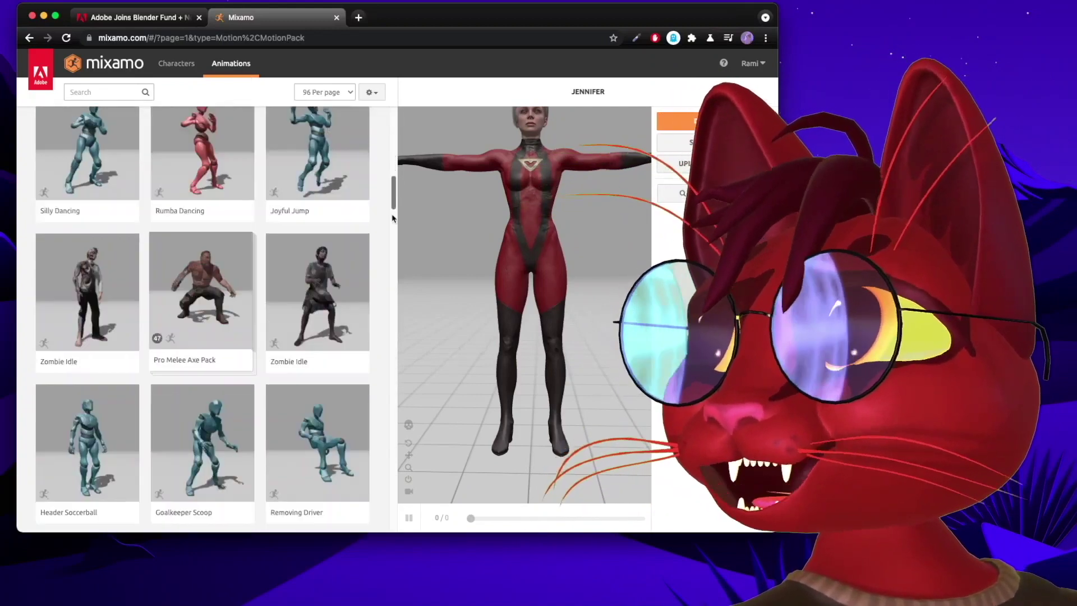
scroll(280, 280, "down", 10)
left_click(191, 339)
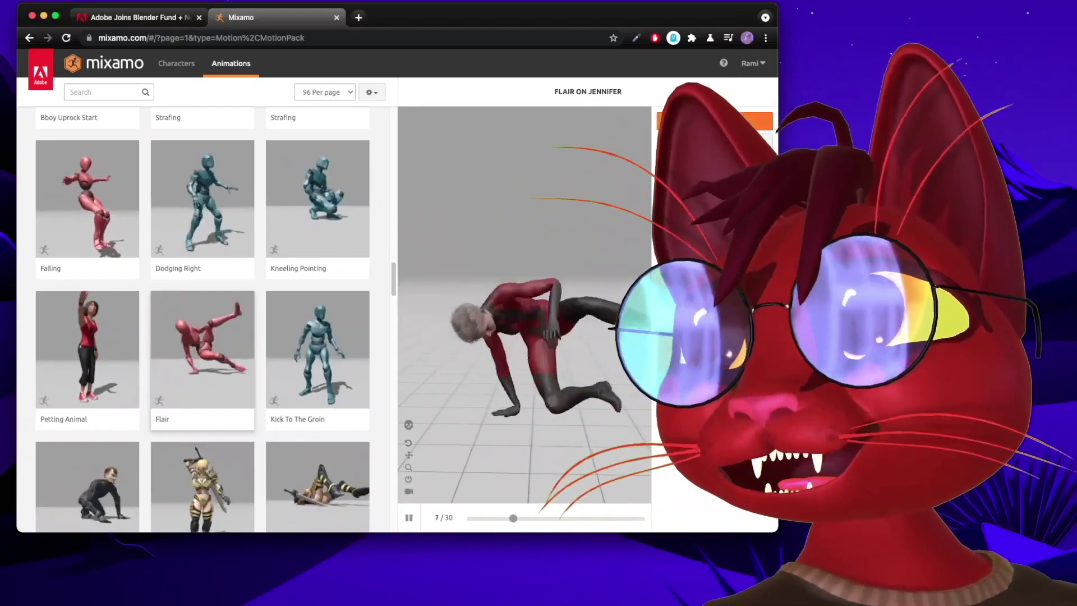
Step: Download Flair on Jennifer as FBX Binary with skin, 30 fps, no keyframe reduction
left_click(689, 120)
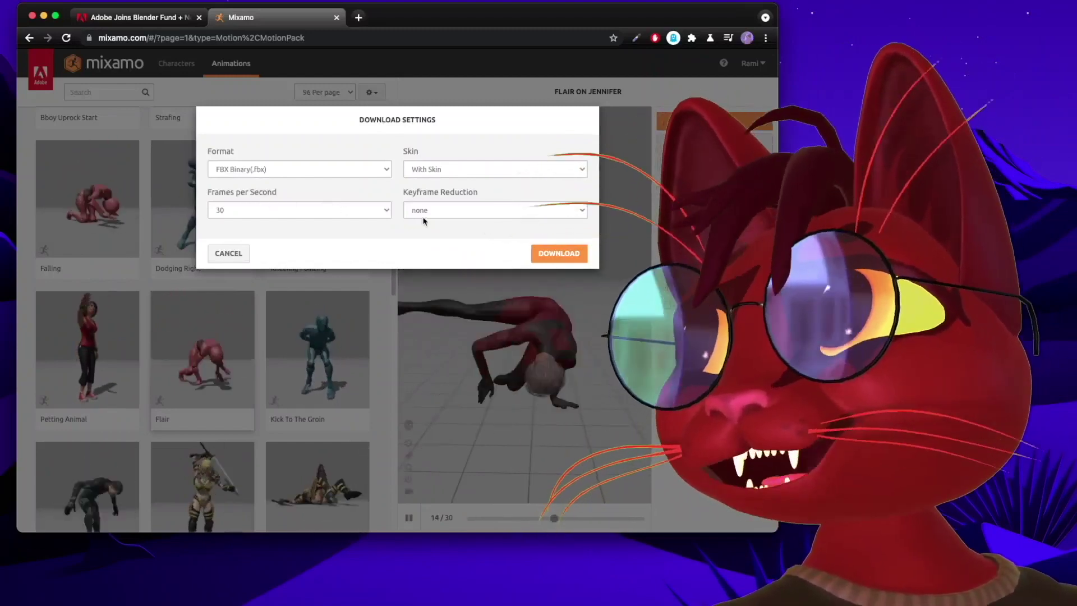
left_click(563, 252)
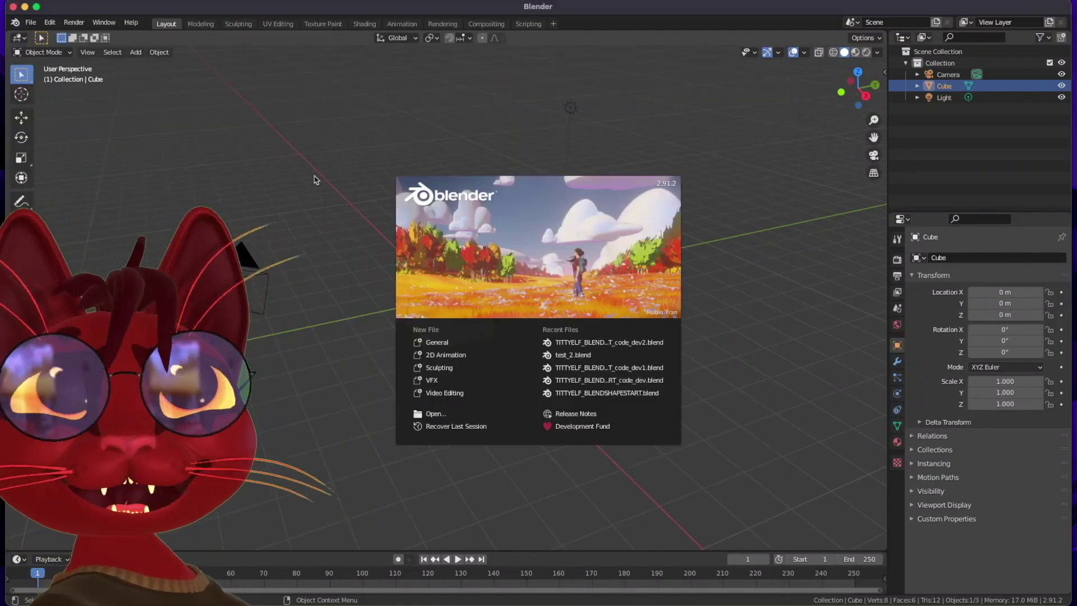
Step: Close the splash screen and delete the default camera, cube and light
left_click_drag(307, 183, 355, 167)
key("a")
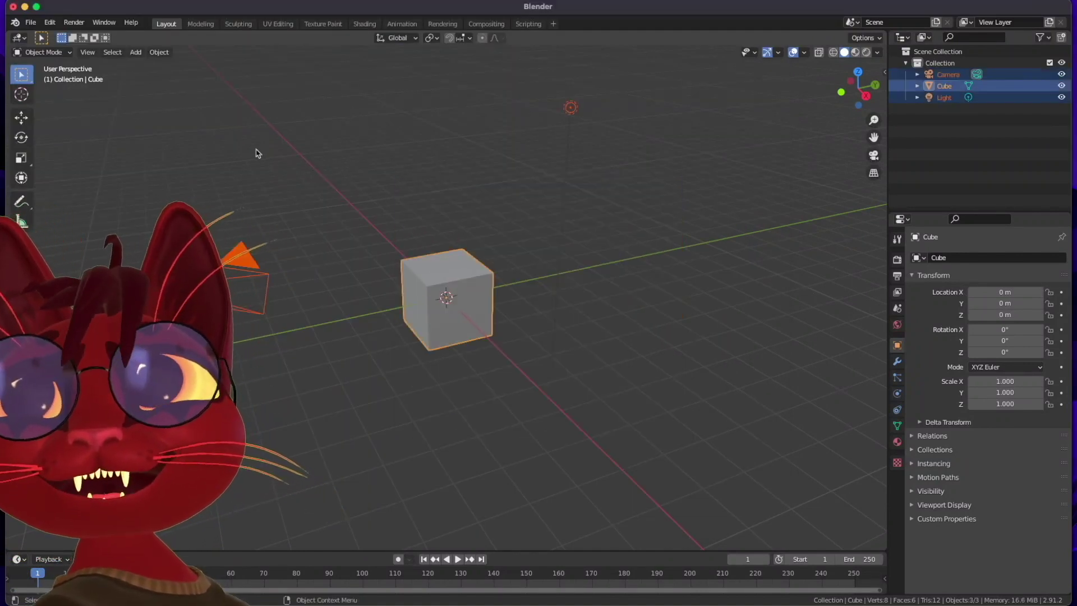
key("x")
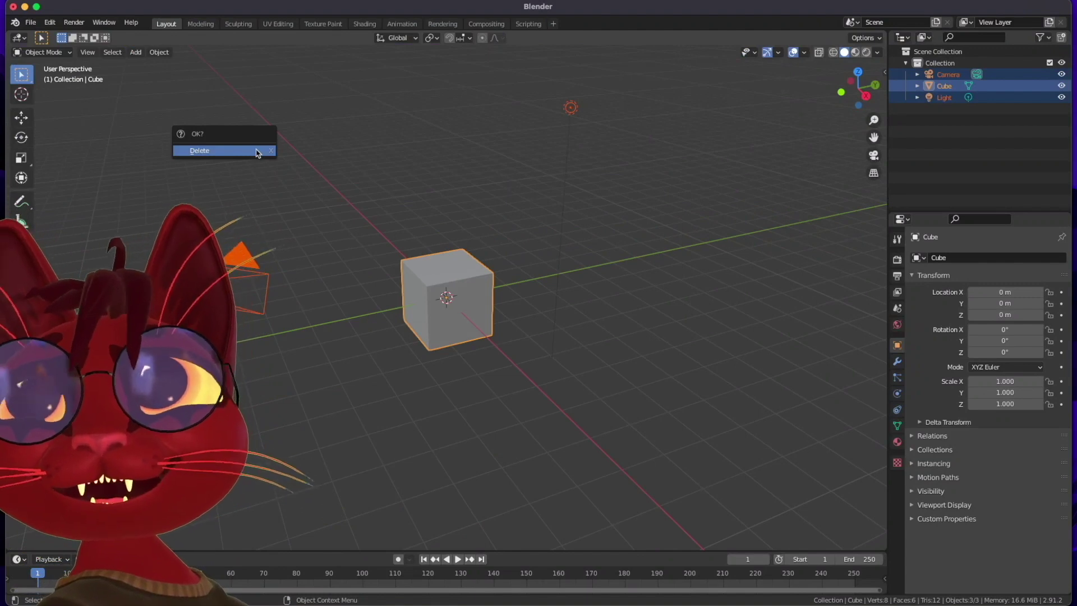
left_click(257, 153)
Step: Install Mixamo-add-on-for-Blender.zip from Downloads and enable the Mixamo Rig add-on
left_click(49, 24)
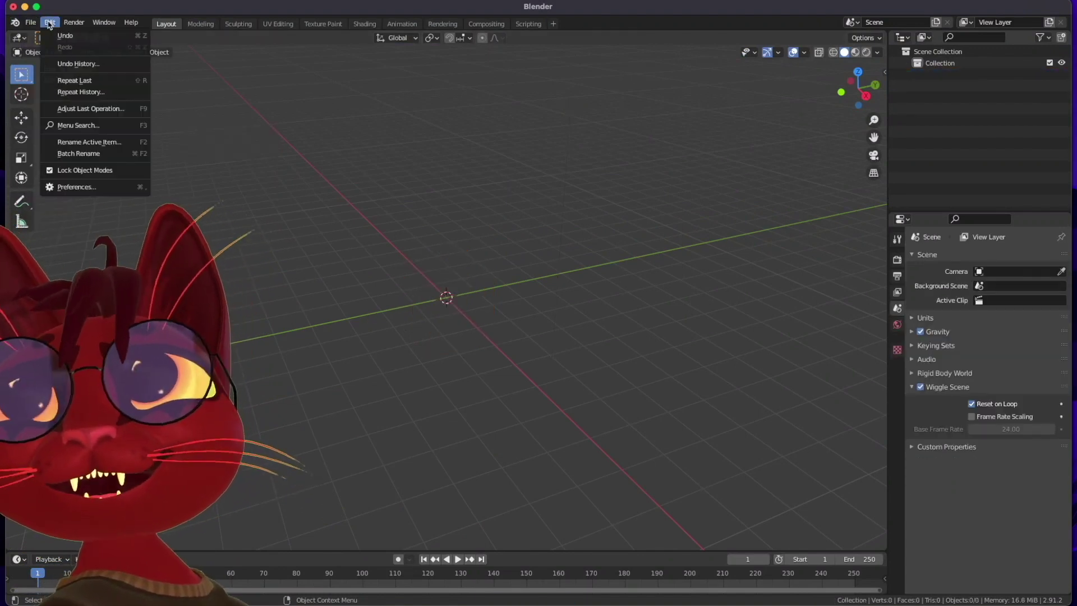
left_click(74, 186)
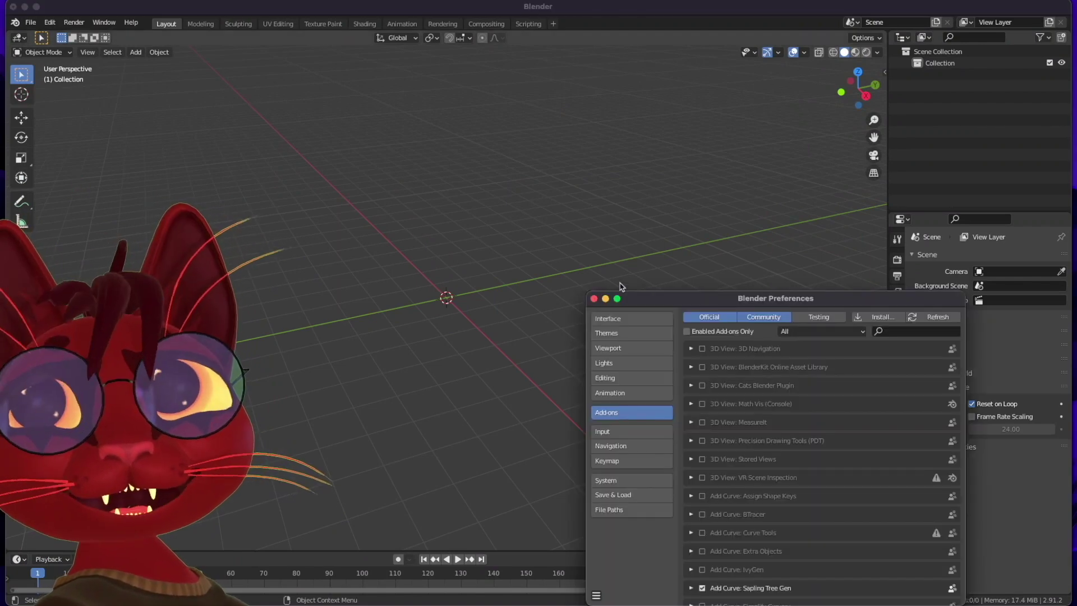
left_click_drag(666, 302, 460, 153)
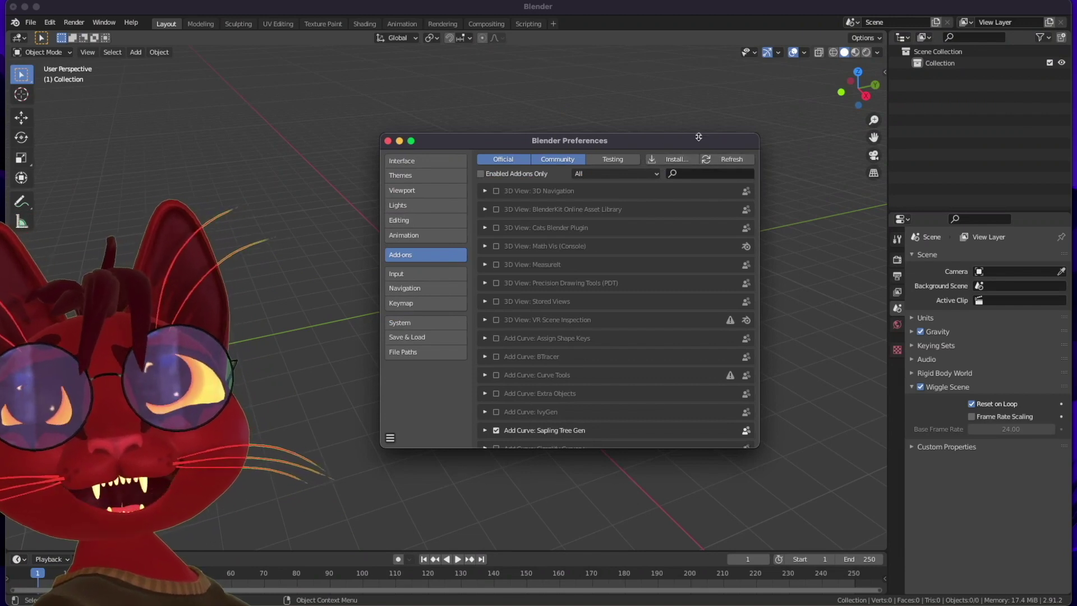
left_click(680, 161)
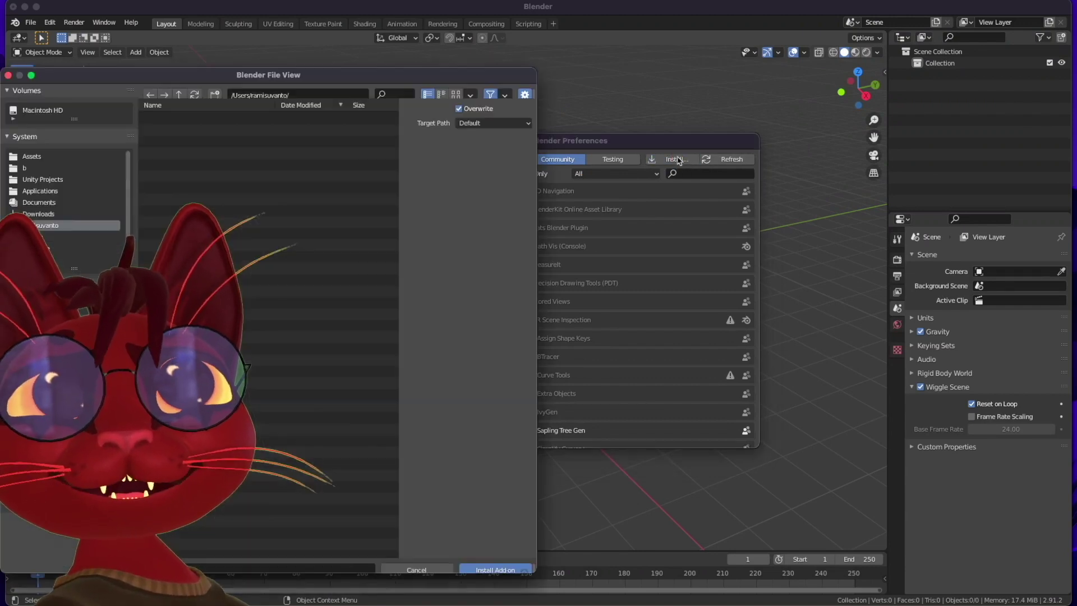
left_click_drag(362, 87, 702, 53)
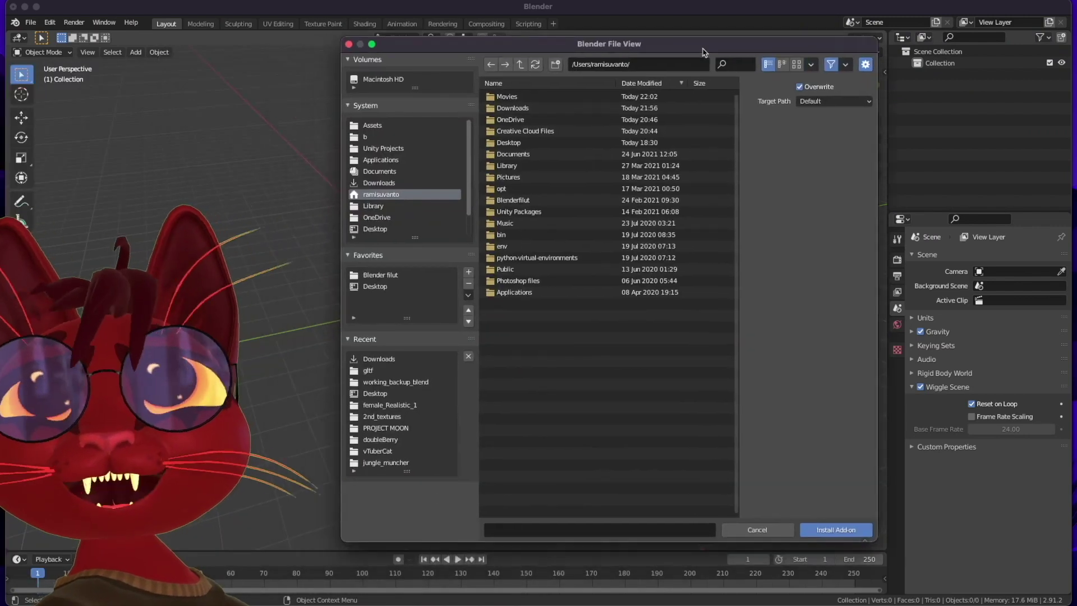
left_click(392, 357)
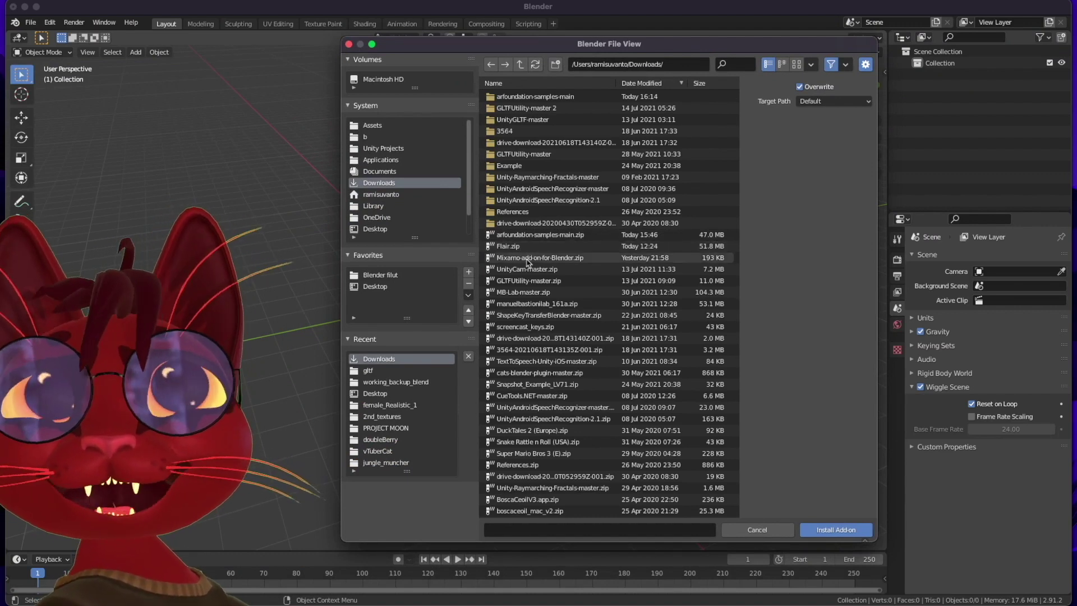
left_click(527, 259)
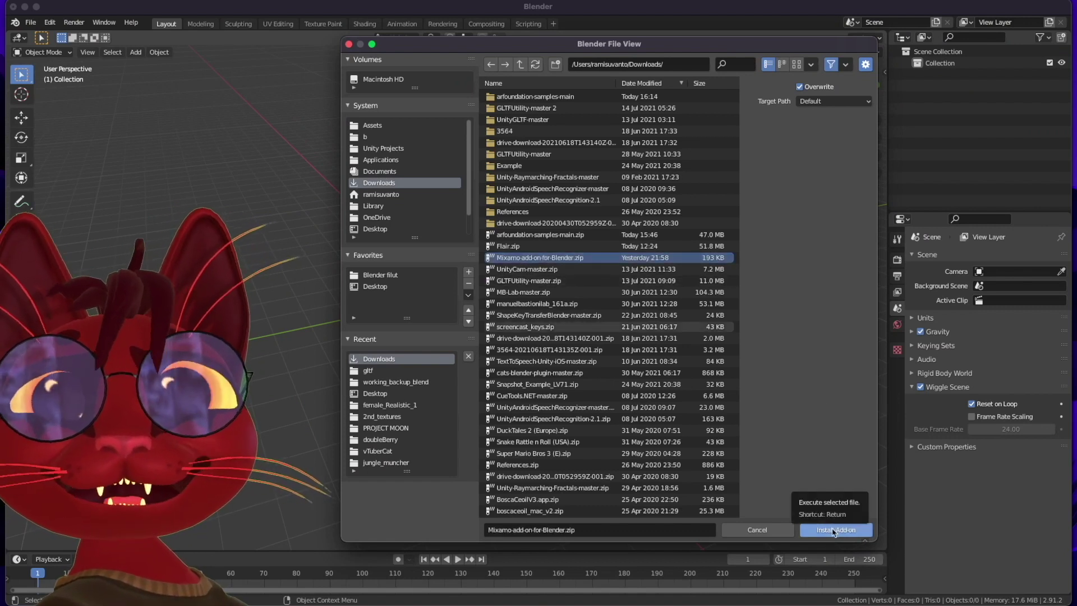
left_click(834, 530)
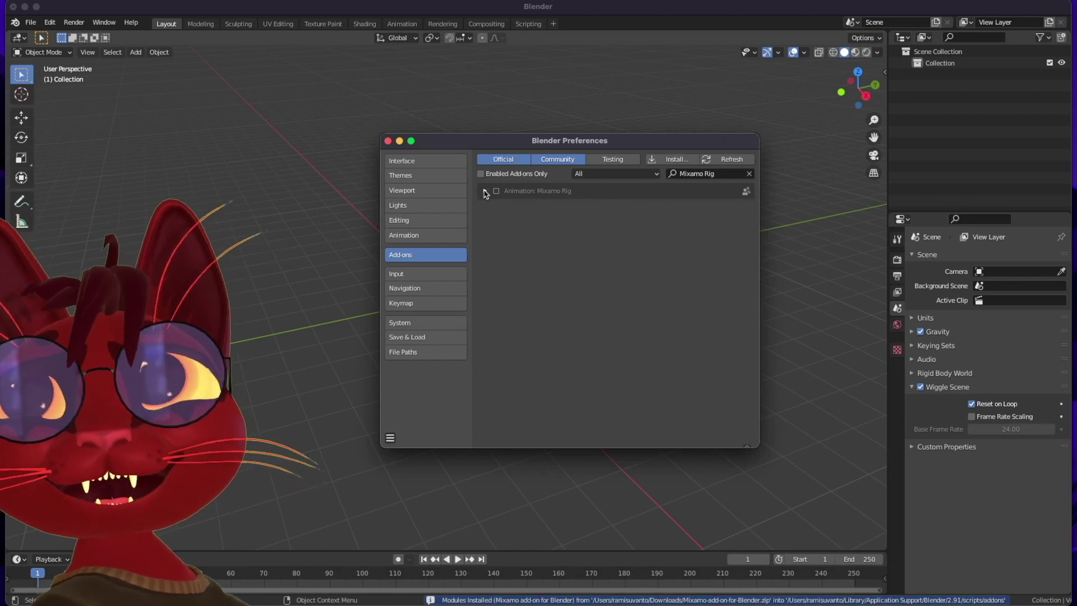
left_click(485, 191)
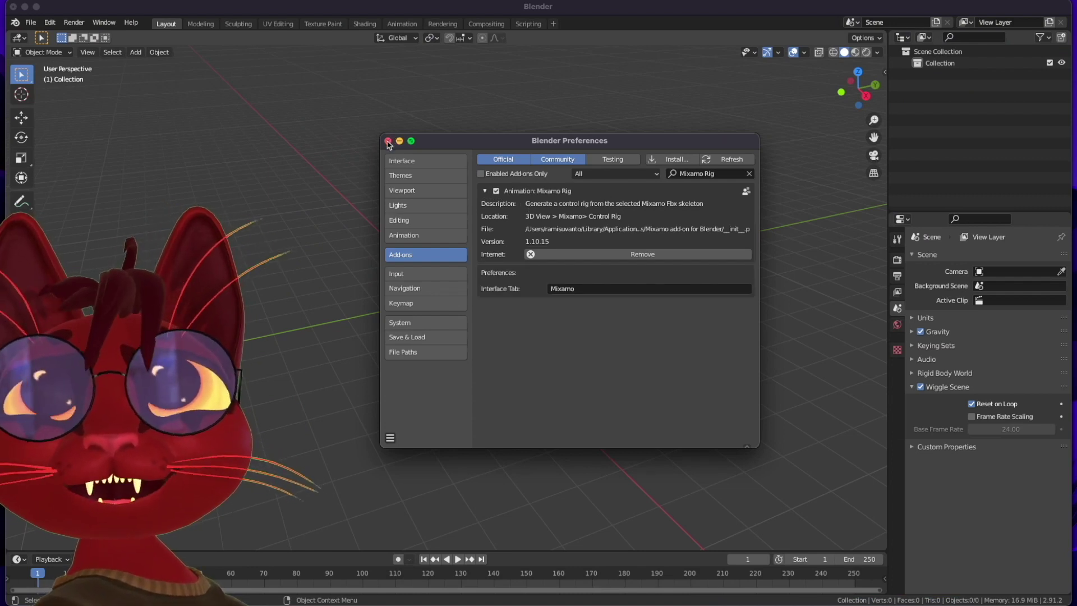
left_click(388, 142)
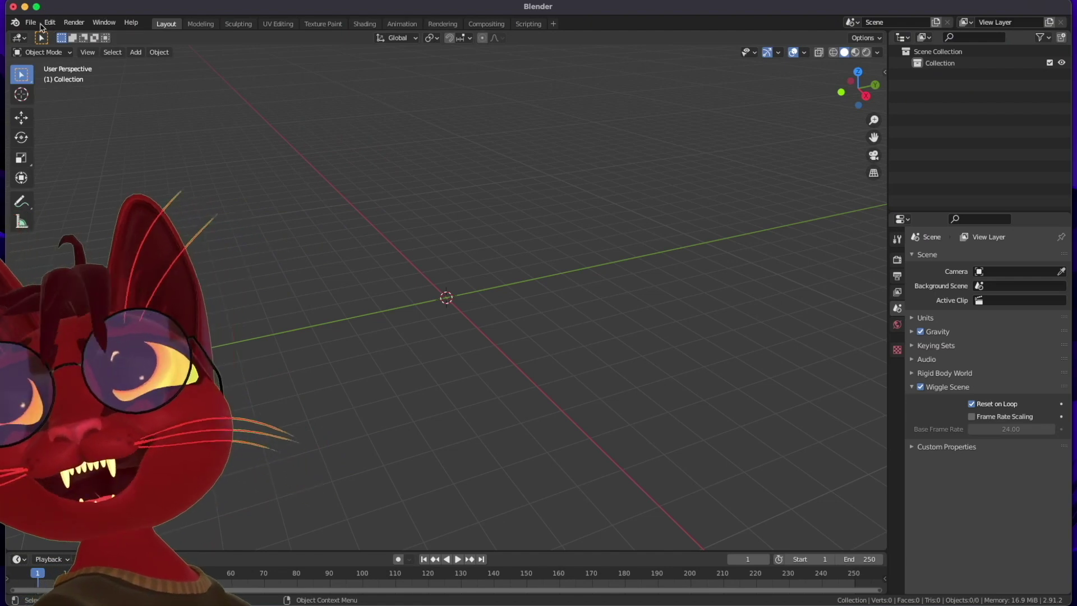
Step: Import Flair.fbx from Downloads and zoom in on Jennifer's armature
left_click(30, 22)
mouse_move(48, 177)
left_click(149, 245)
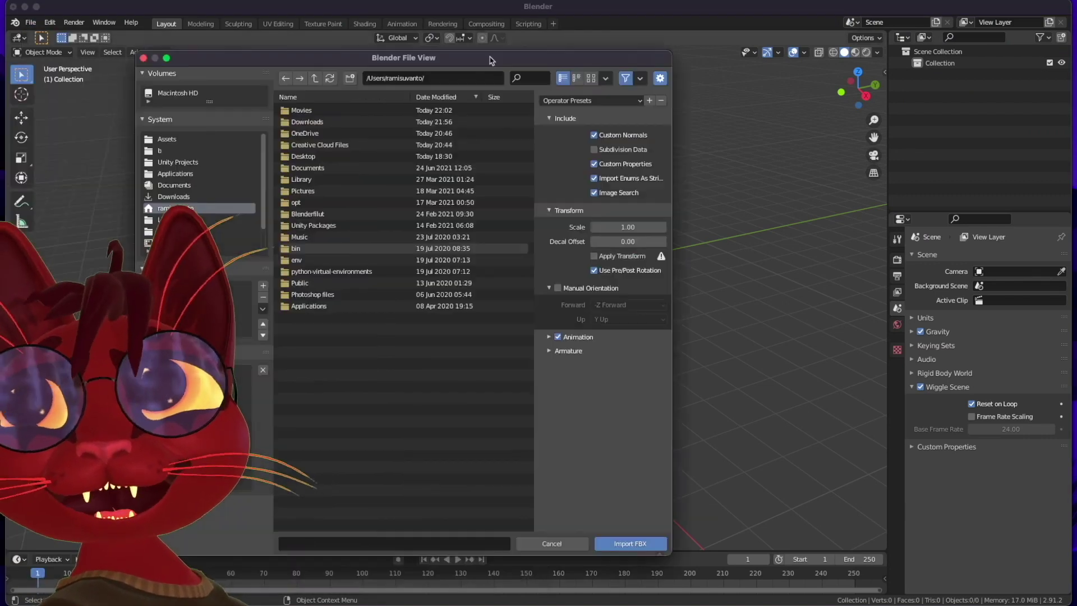
left_click_drag(357, 74, 672, 39)
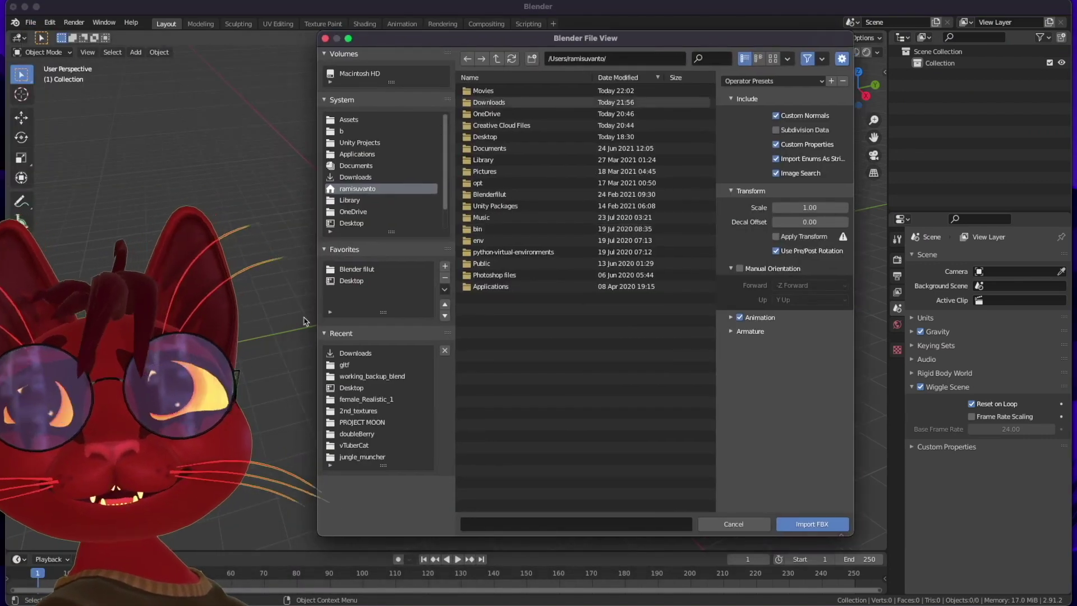
left_click(361, 178)
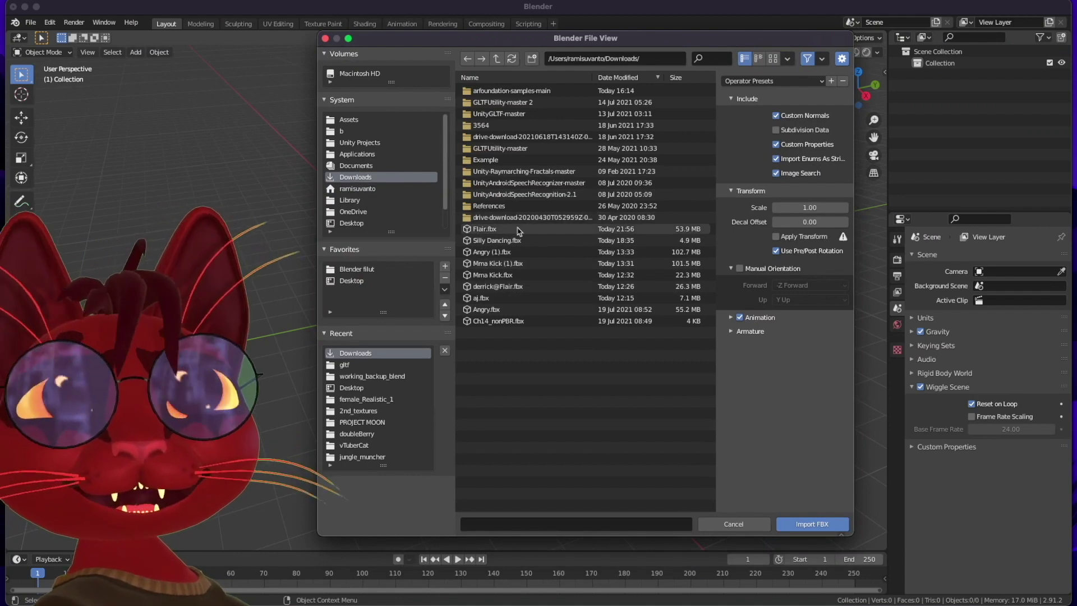
left_click(517, 231)
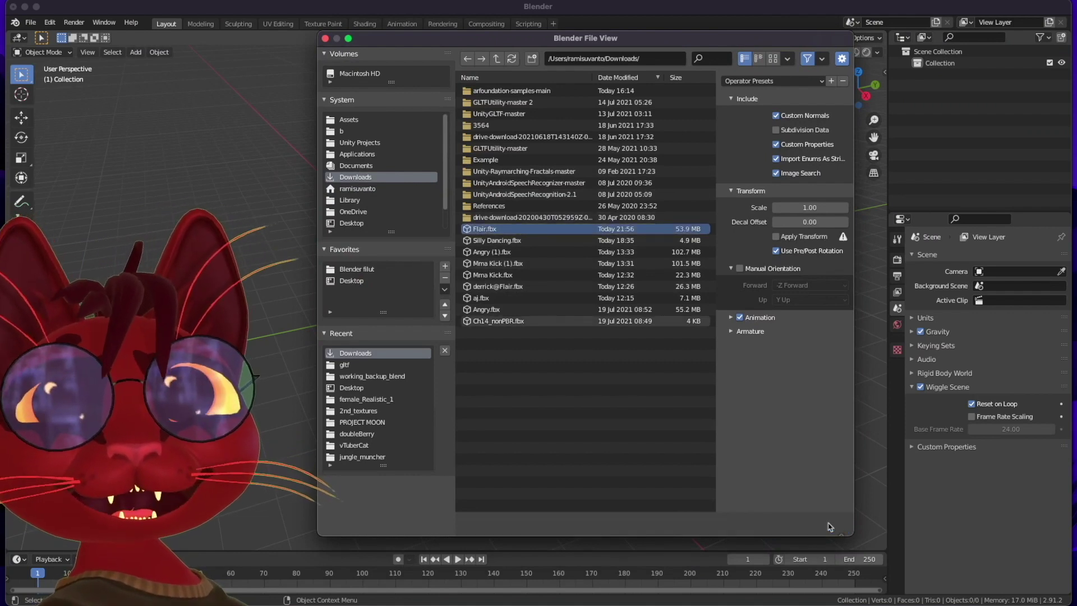
left_click(829, 525)
scroll(416, 239, "up", 2)
scroll(443, 230, "up", 3)
scroll(470, 222, "up", 4)
mouse_move(450, 161)
middle_mouse_down()
mouse_move(593, 157)
mouse_move(570, 175)
mouse_move(495, 168)
mouse_move(577, 157)
mouse_move(454, 139)
mouse_move(463, 140)
middle_mouse_up()
Step: Play the Flair animation, stop at frame 48, show the sidebar and deselect the armature
key("space")
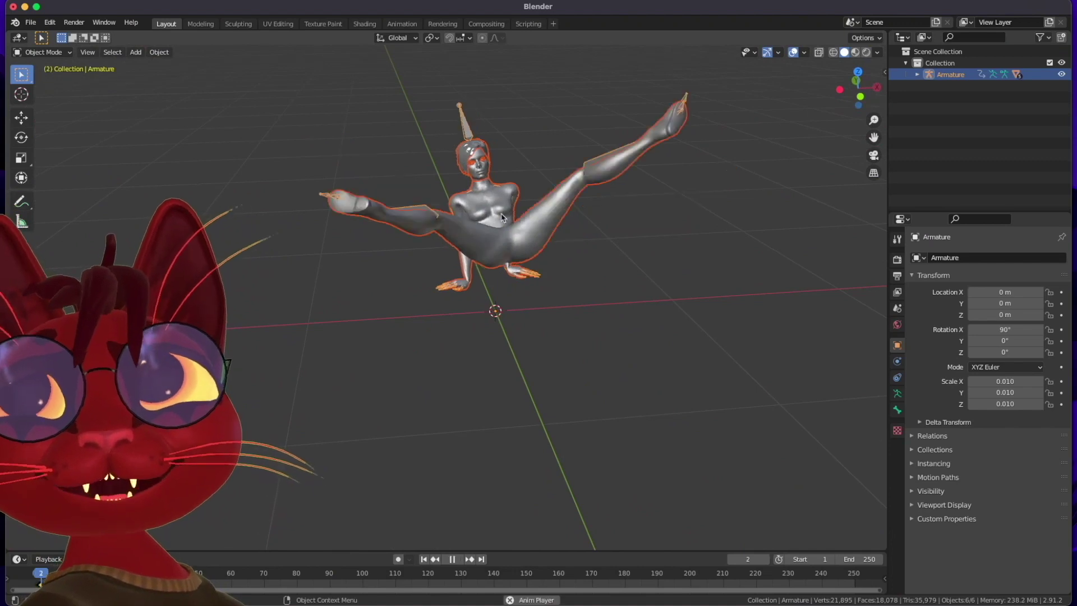
middle_click_drag(518, 201, 524, 163)
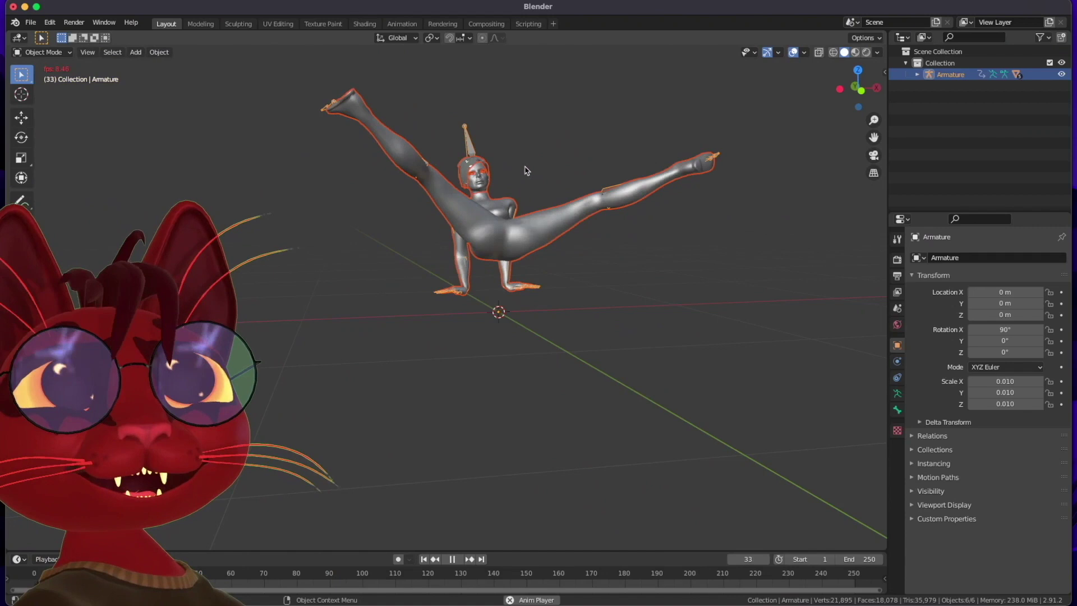
middle_click_drag(528, 192, 524, 240, "shift")
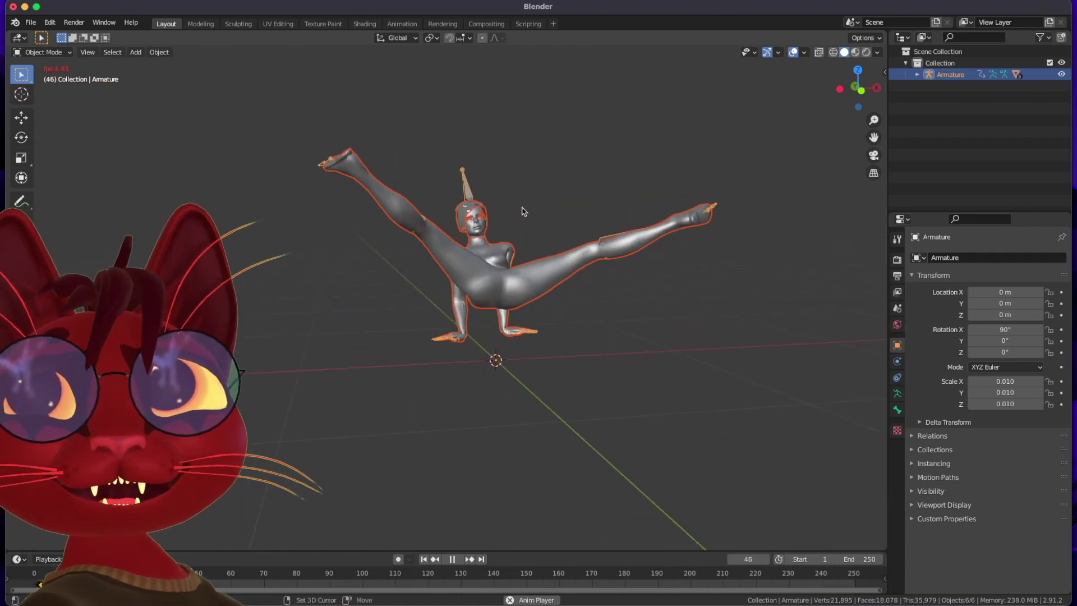
key("space")
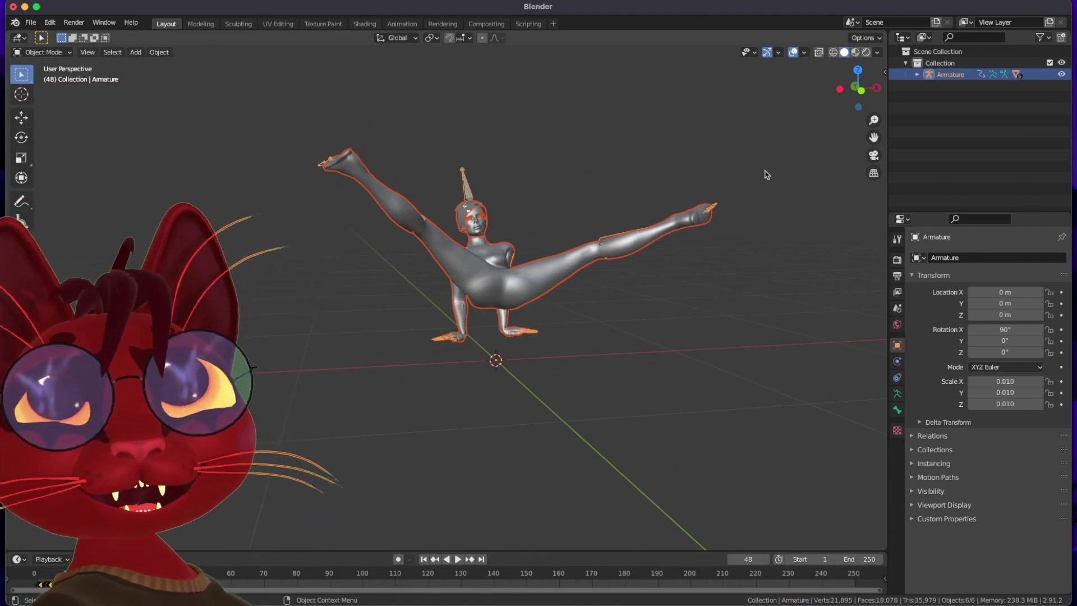
key("n")
left_click(598, 152)
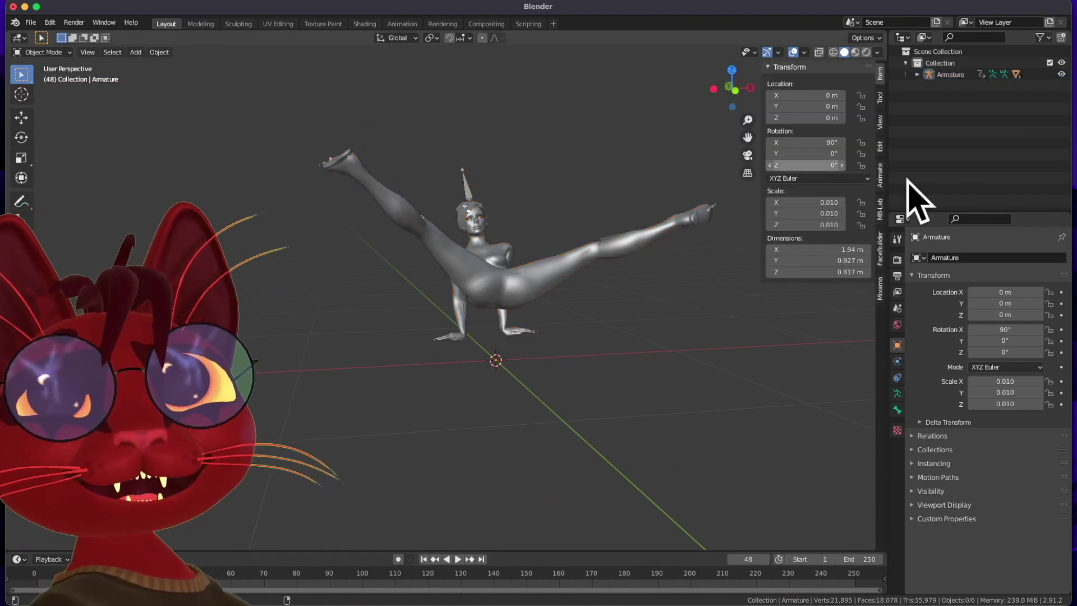
Step: Create a Mixamo control rig on the armature with IK arms and legs
left_click(881, 290)
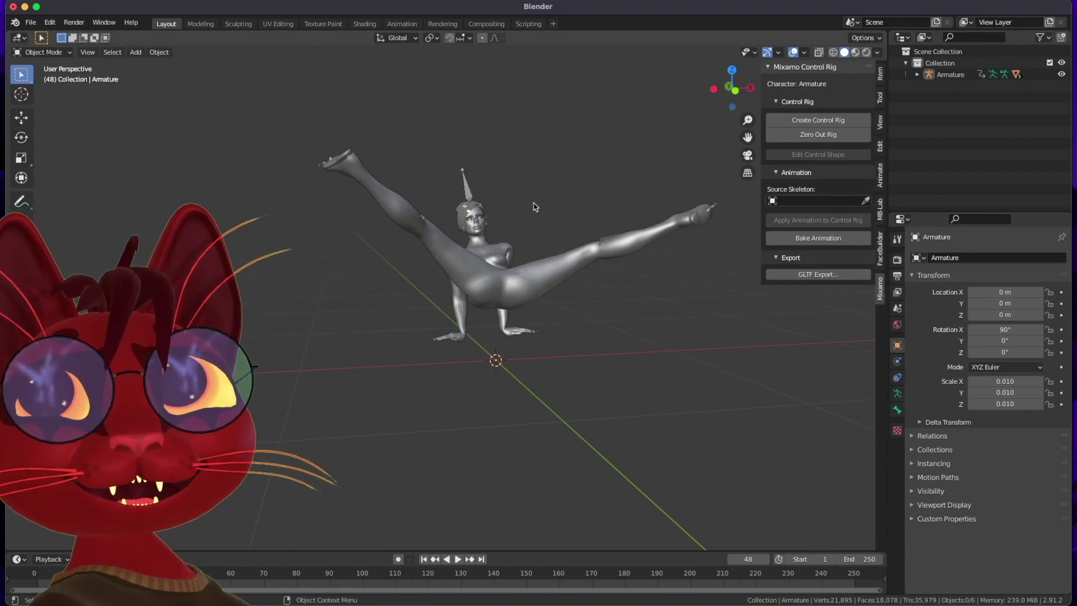
left_click(459, 183)
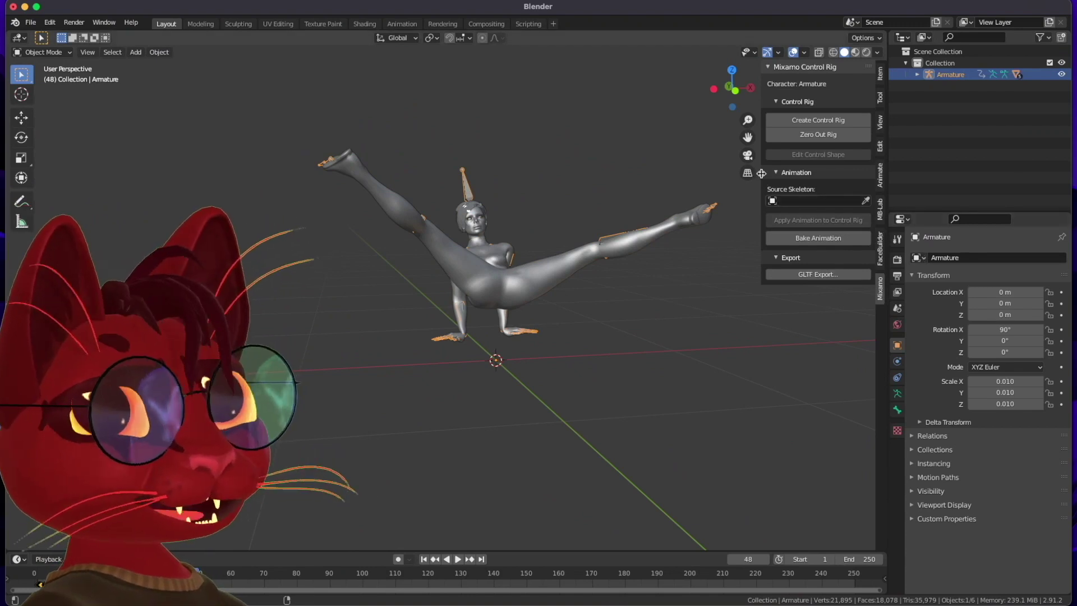
left_click(820, 122)
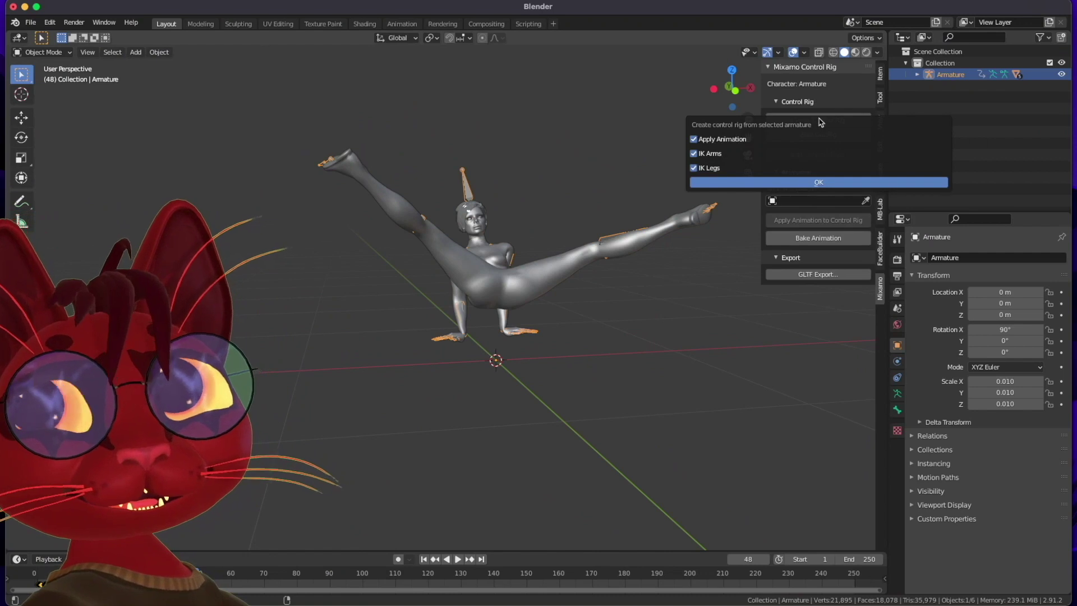
left_click(782, 183)
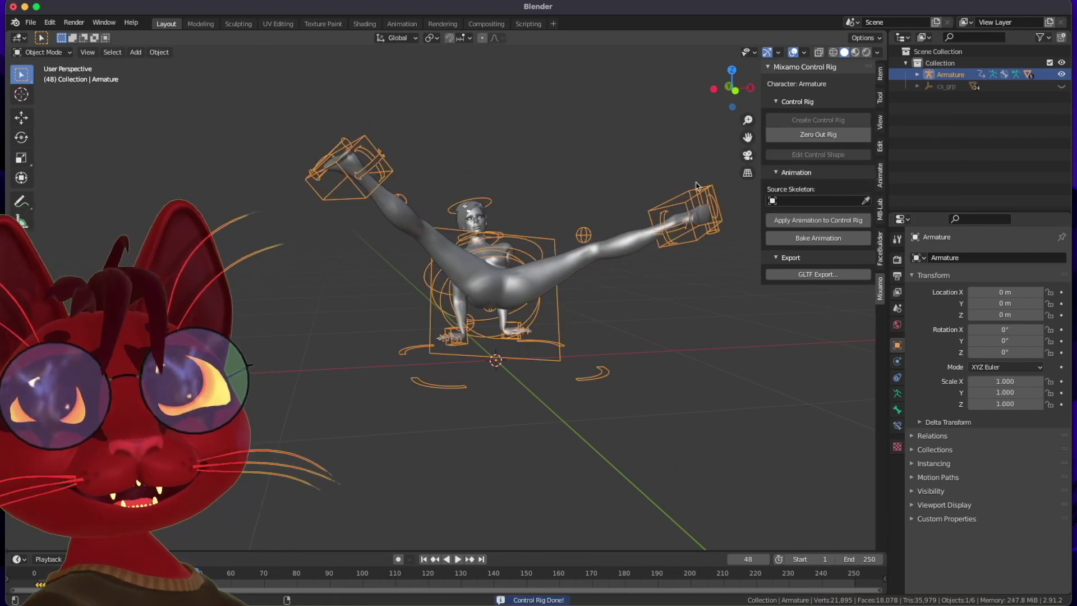
middle_click_drag(643, 160, 537, 196)
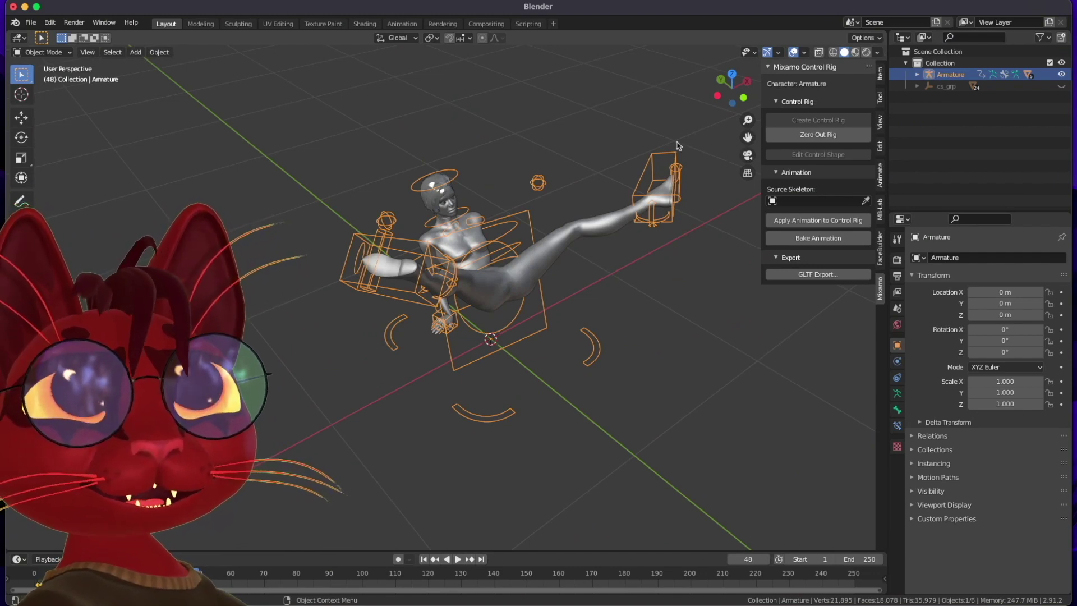
Step: Zero out the rig to a T-pose and frame it in front orthographic view
left_click(817, 139)
mouse_move(566, 202)
middle_mouse_down()
mouse_move(571, 165)
mouse_move(571, 216)
middle_mouse_up()
key("KP_1")
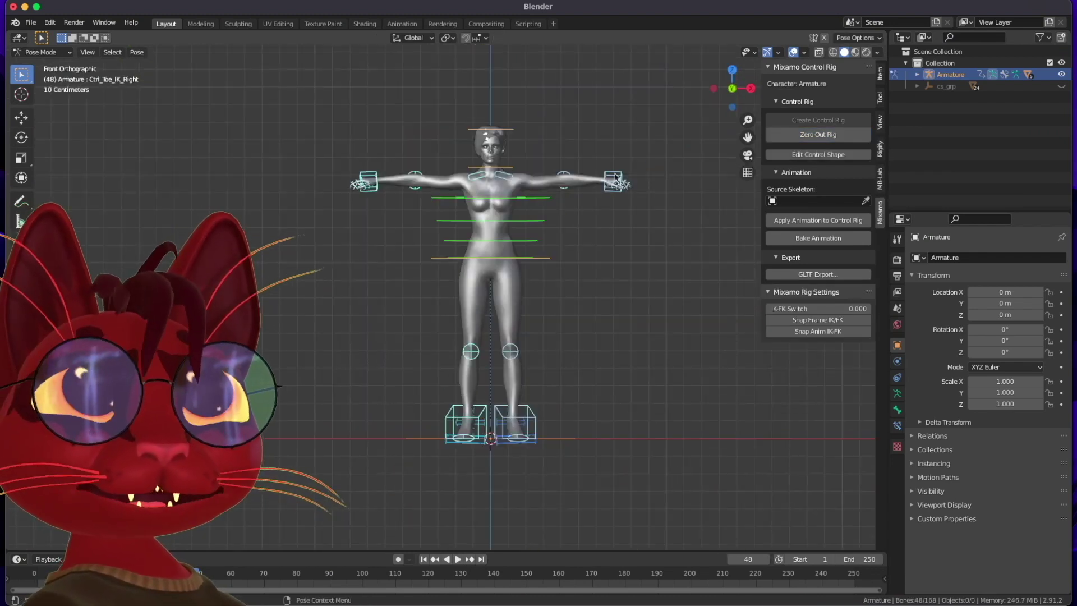
middle_click_drag(656, 163, 643, 179, "shift")
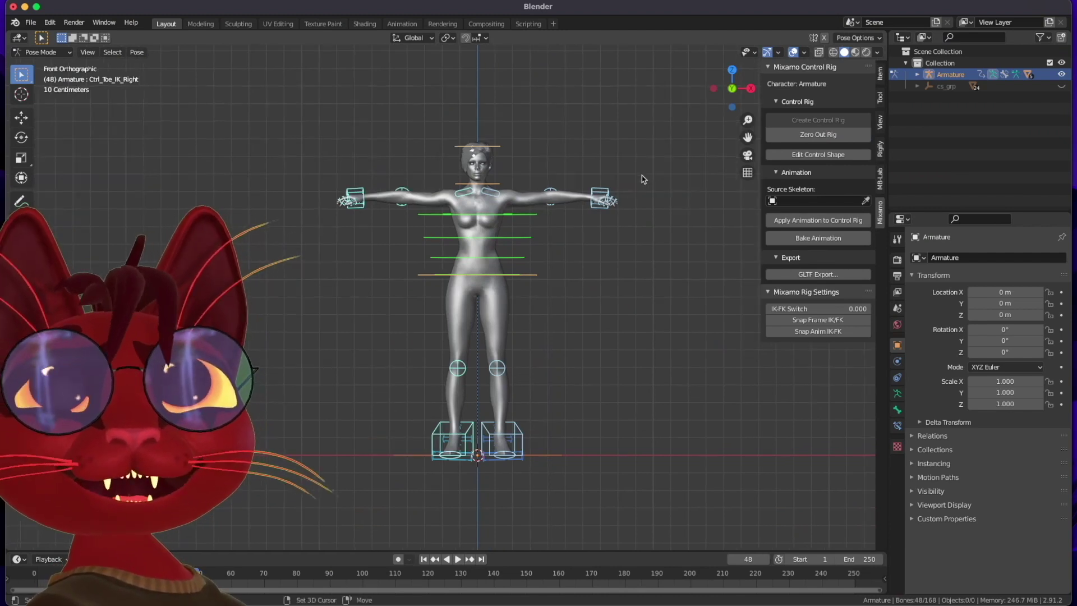
scroll(586, 179, "up", 3)
scroll(591, 181, "down", 1)
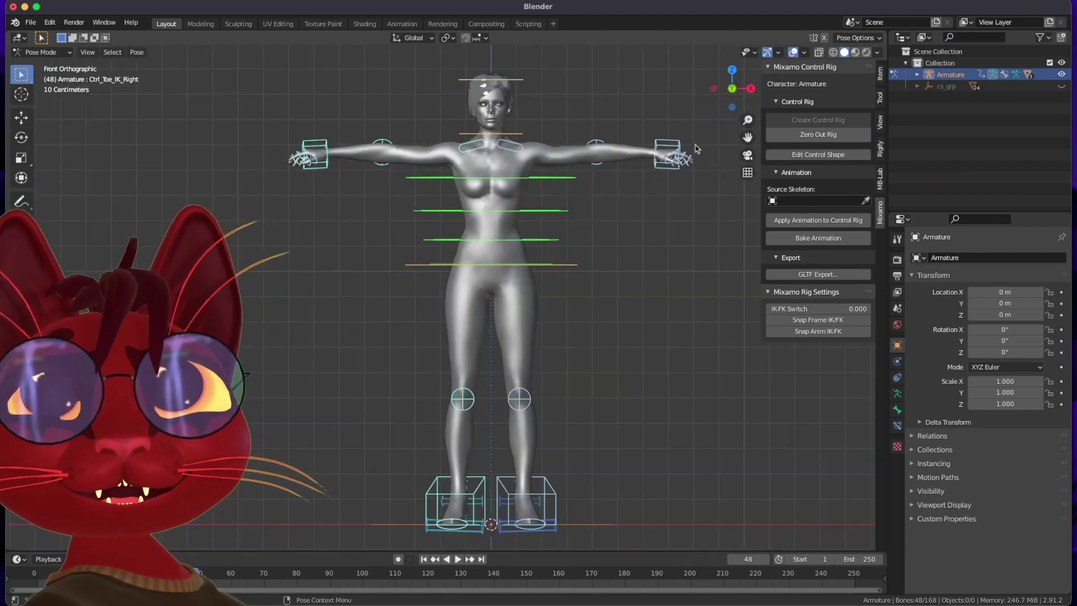
left_click(672, 146)
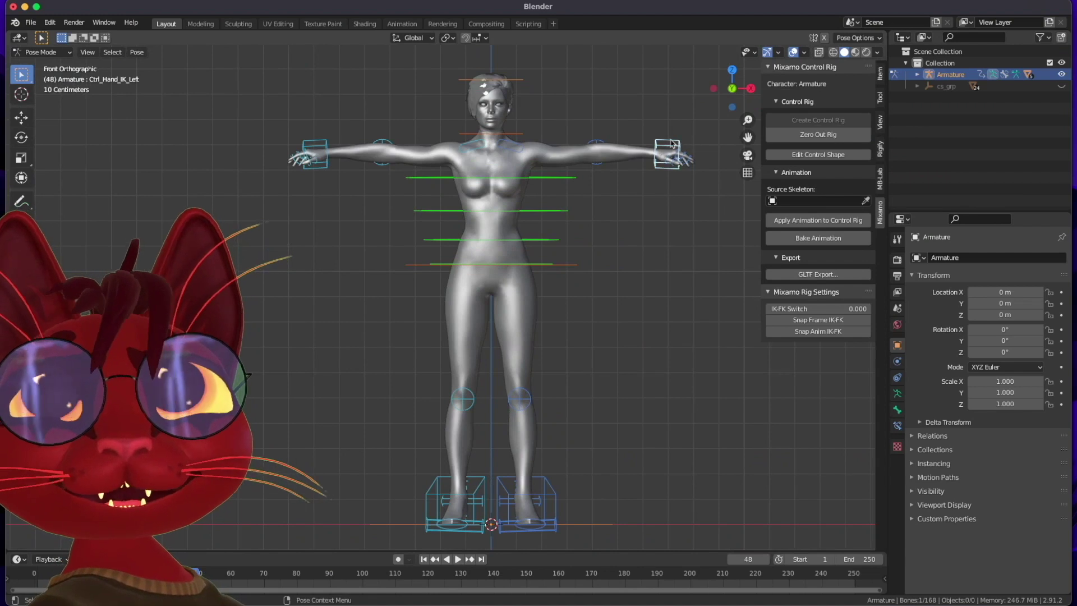
Step: Lower the left and right hand IK controls down beside the hips
key("g")
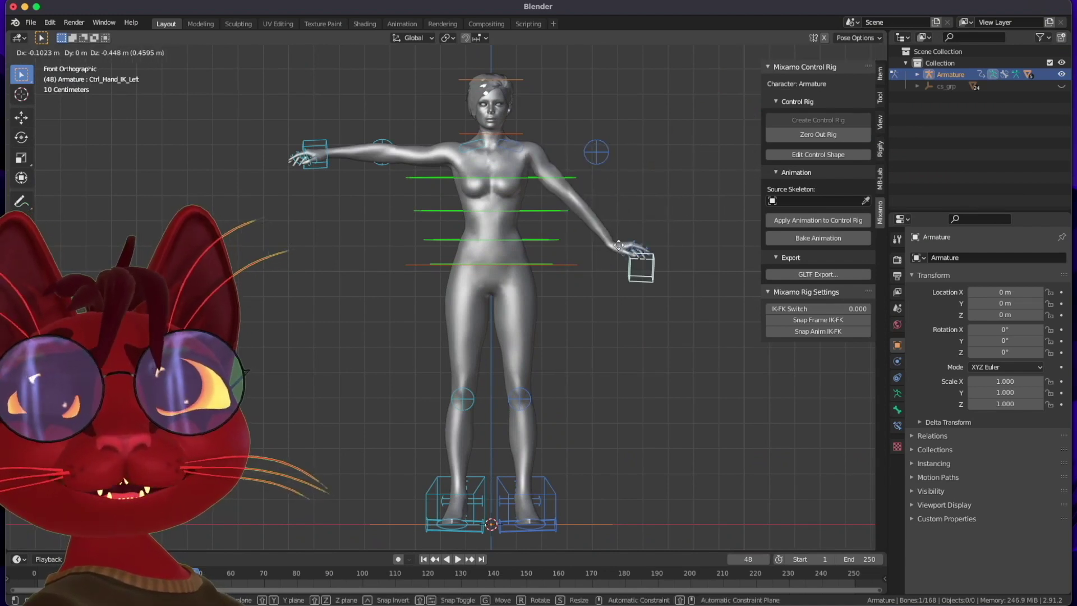
left_click(599, 238)
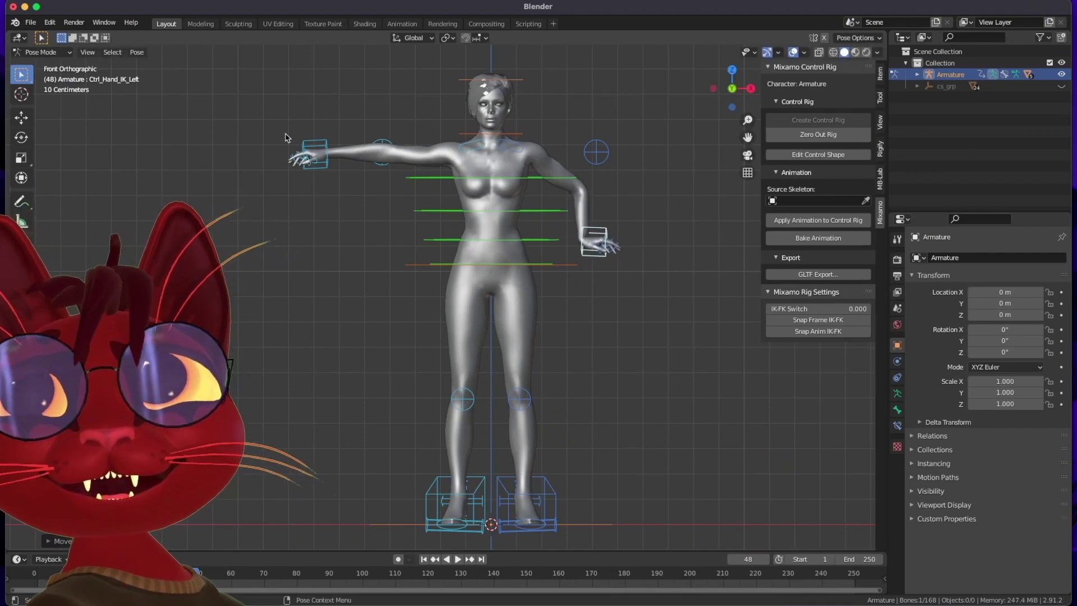
left_click(325, 145)
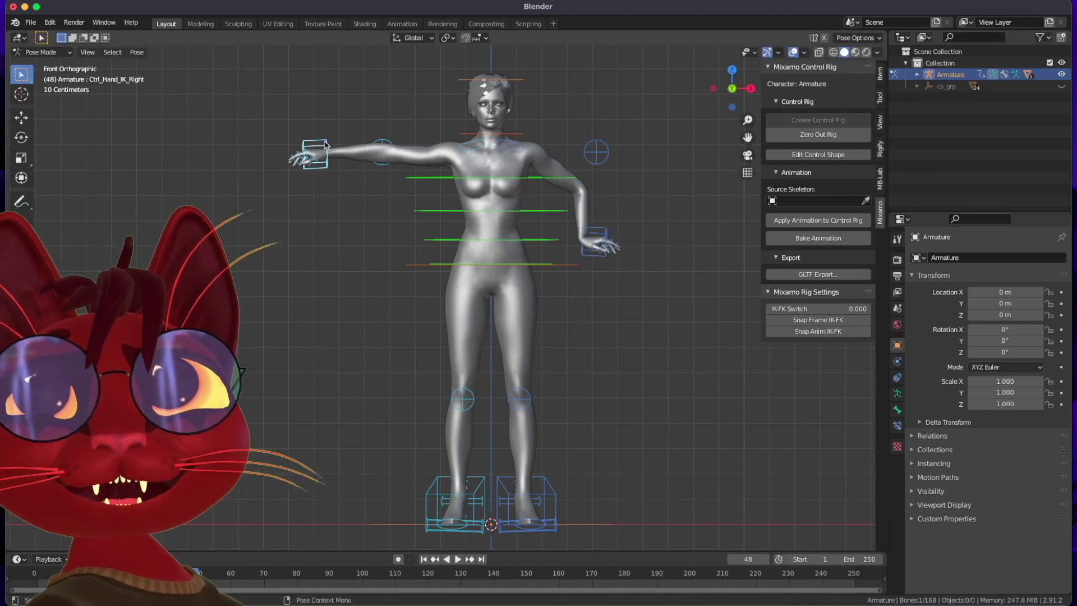
key("g")
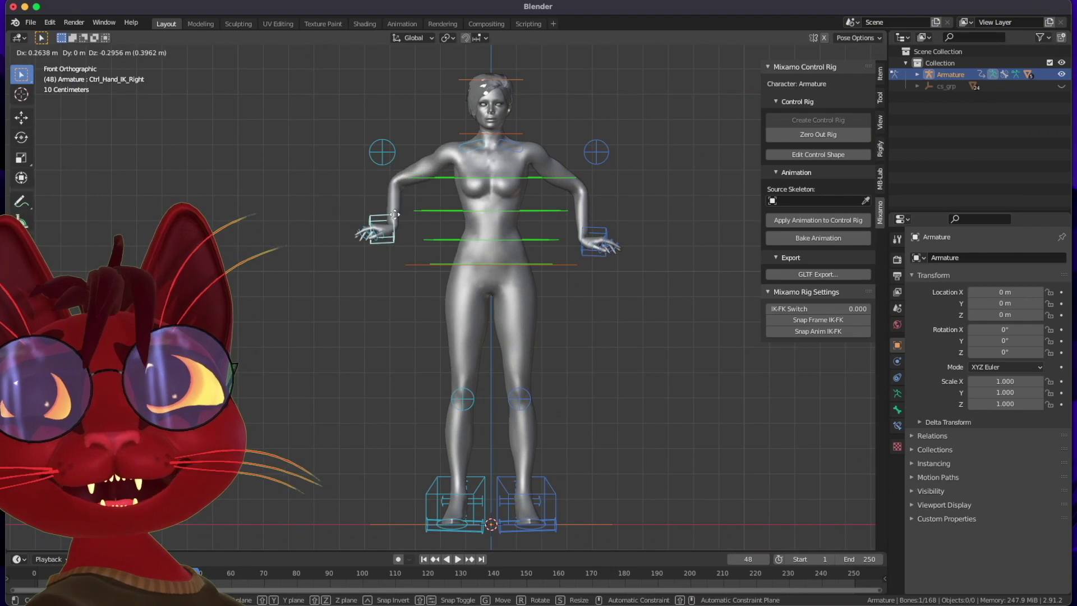
left_click(402, 257)
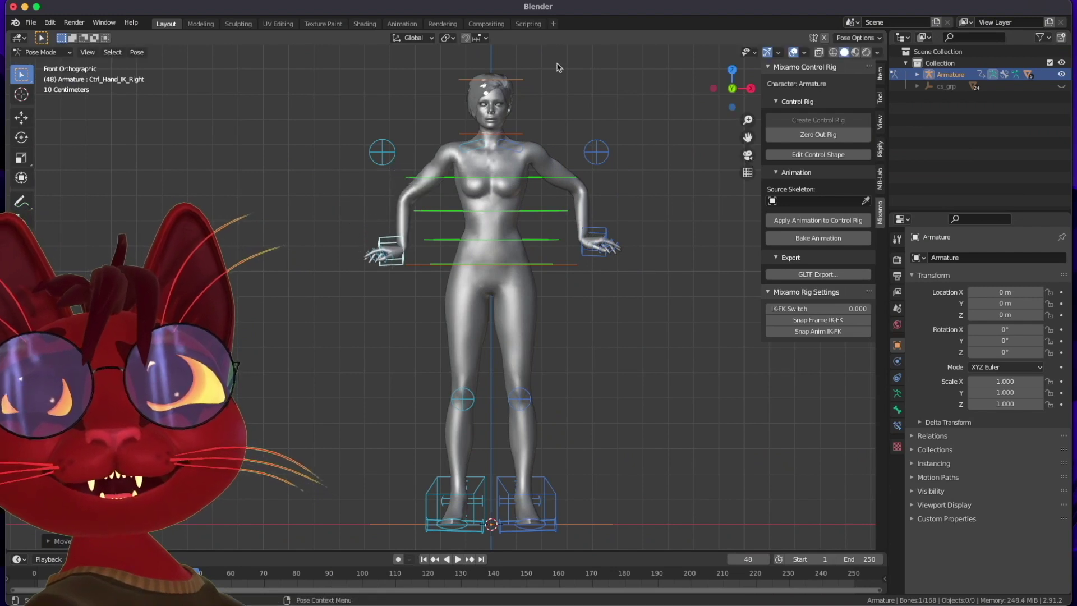
Step: Shift the head control slightly and tilt it to one side
left_click(522, 82)
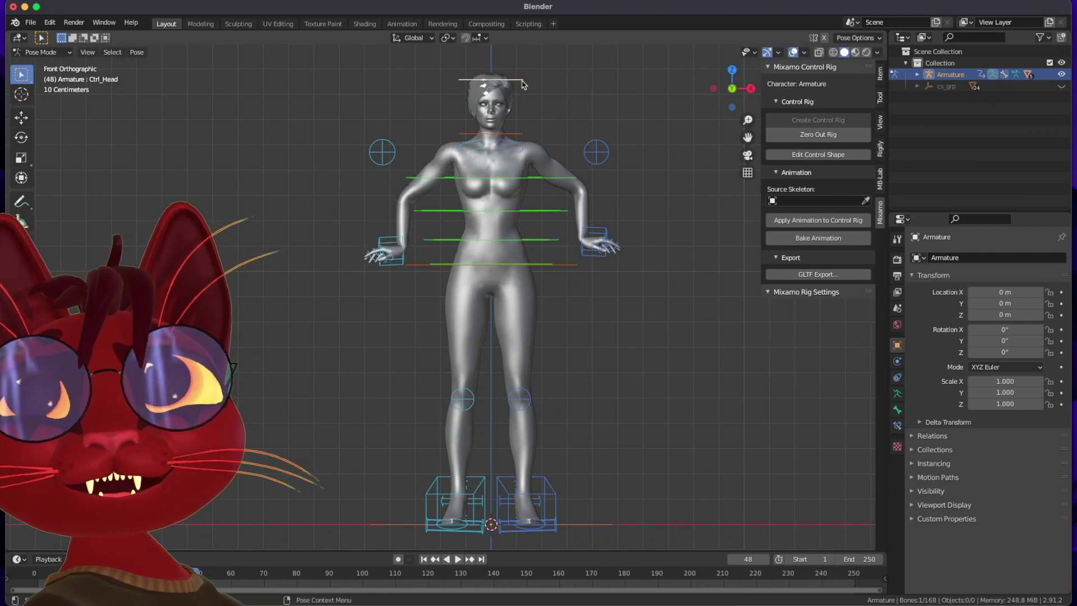
key("g")
left_click(593, 79)
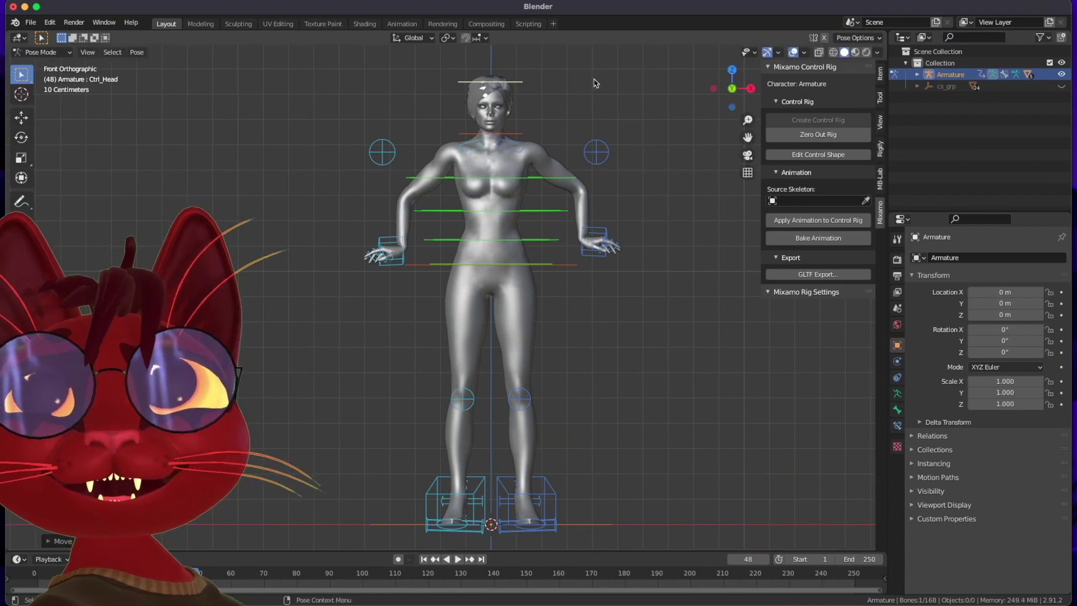
key("r")
left_click(539, 216)
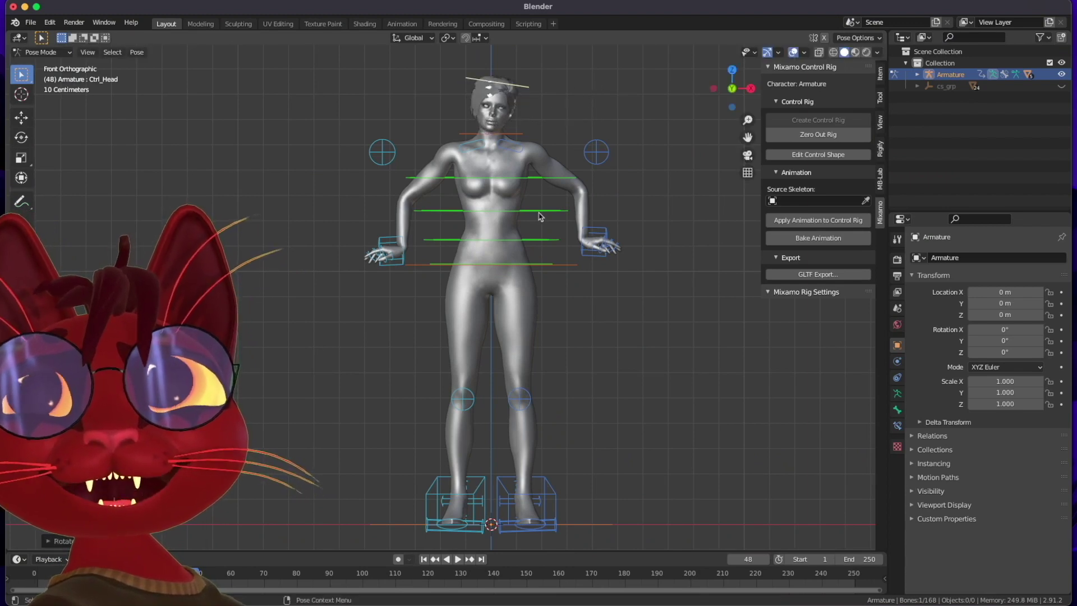
Step: Orbit to a side-on view and grab the left foot IK control
middle_click_drag(576, 282, 600, 329)
scroll(601, 329, "down", 3)
scroll(600, 329, "down", 2)
scroll(481, 349, "up", 5)
mouse_move(501, 320)
middle_mouse_down()
mouse_move(481, 349)
mouse_move(533, 318)
mouse_move(522, 293)
middle_mouse_up()
left_click(481, 352)
key("g")
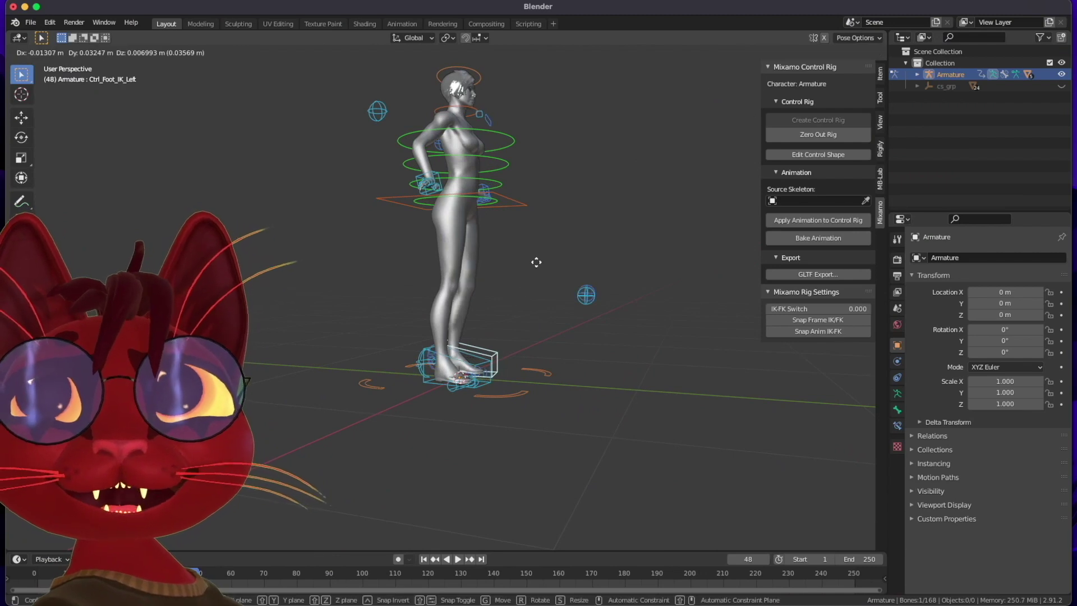
Step: Raise the left foot and place the left knee pole in front of the knee
left_click(564, 253)
middle_click_drag(564, 253, 471, 254)
left_click(461, 248)
key("g")
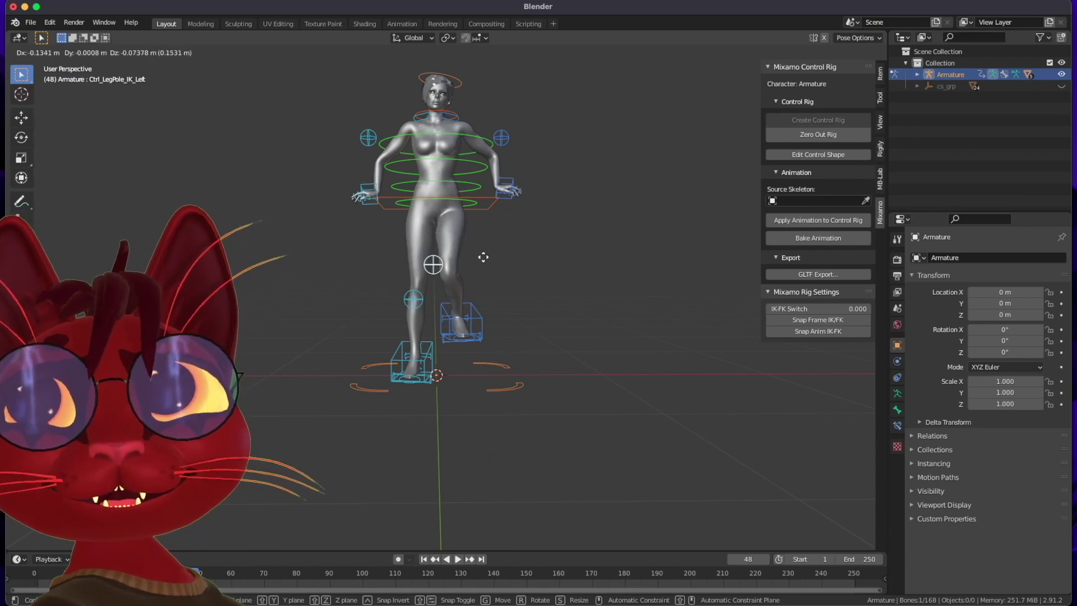
left_click(439, 258)
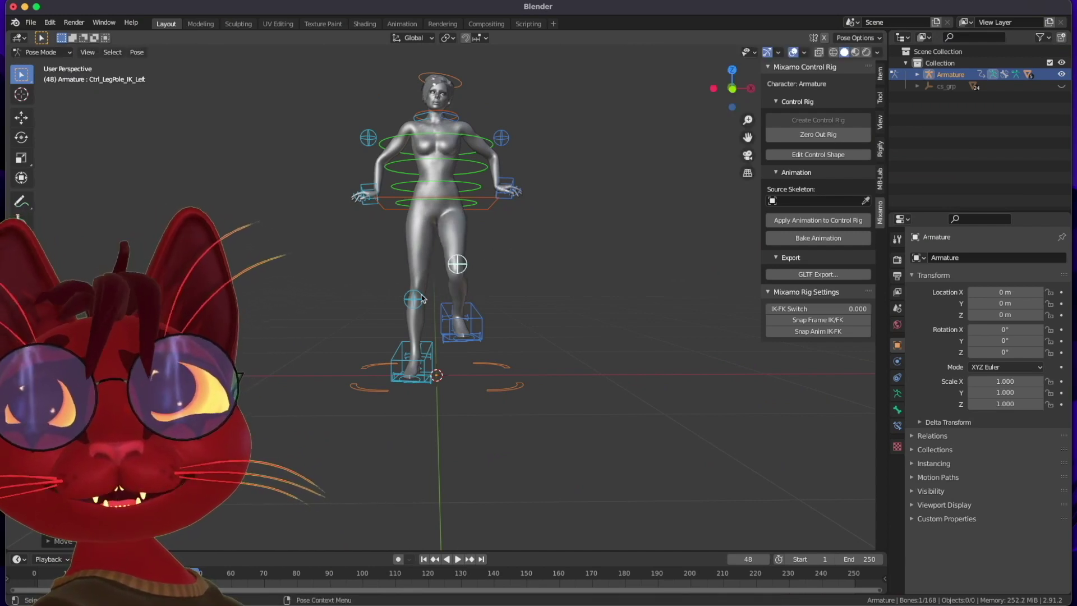
Step: Select the right foot IK control and move it into a staggered stance
left_click(418, 382)
left_click(429, 384)
left_click(434, 381)
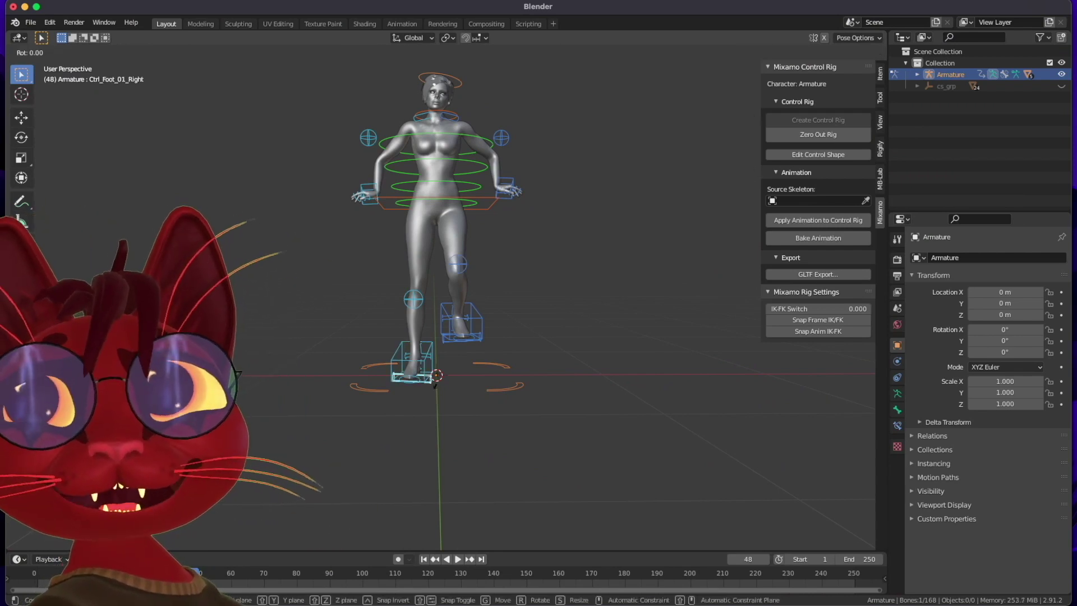
left_click(432, 349)
key("g")
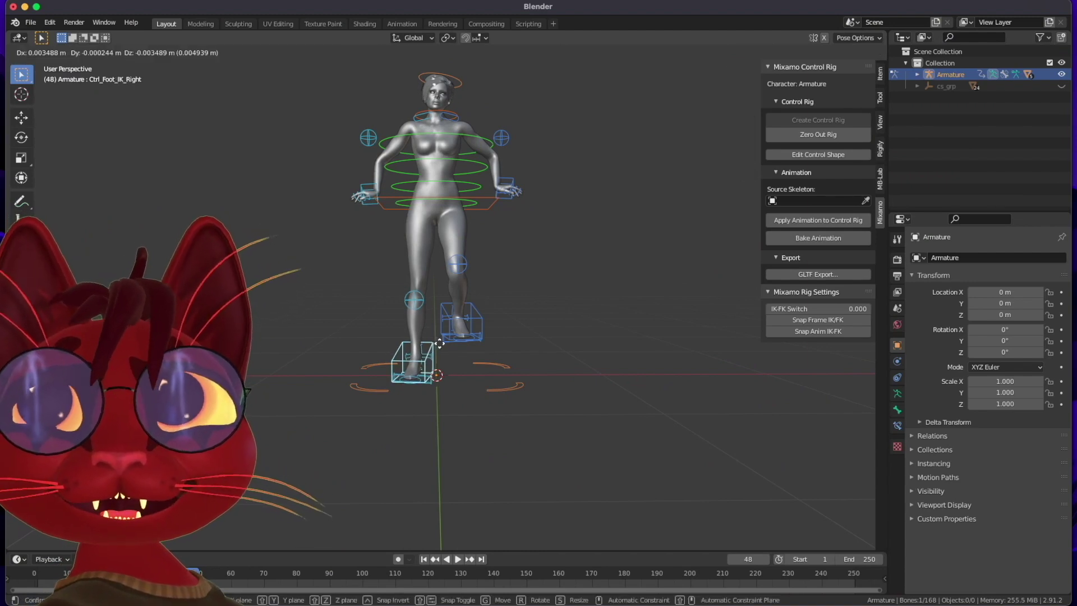
left_click(443, 345)
mouse_move(493, 222)
middle_mouse_down()
mouse_move(476, 226)
mouse_move(499, 209)
mouse_move(479, 229)
mouse_move(450, 213)
middle_mouse_up()
Step: Select the free hips control and scale it up, checking from side and back
key("ctrl+z")
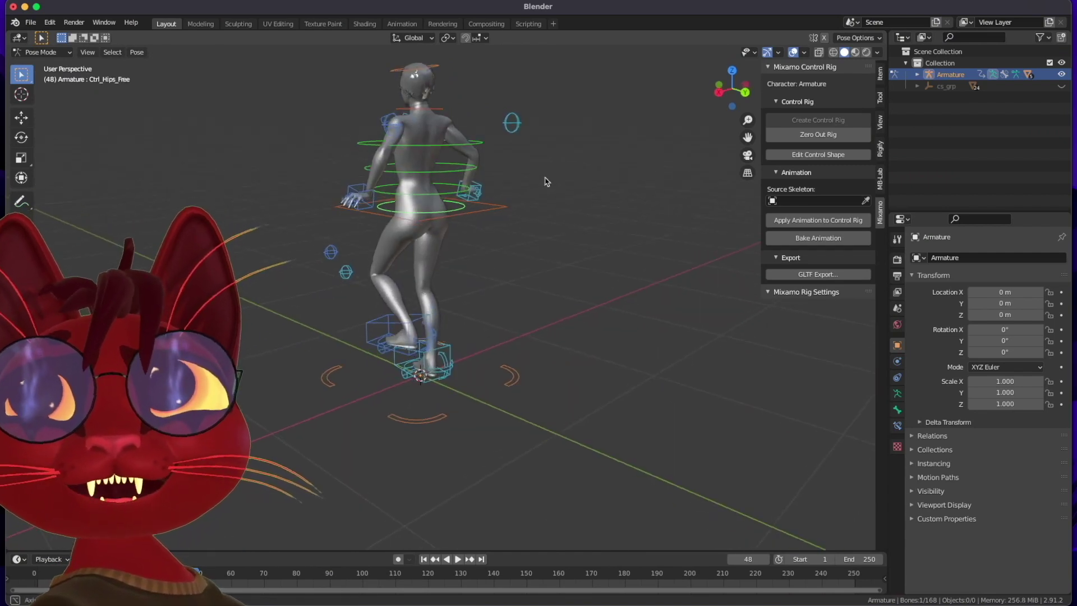
middle_click_drag(545, 181, 531, 187)
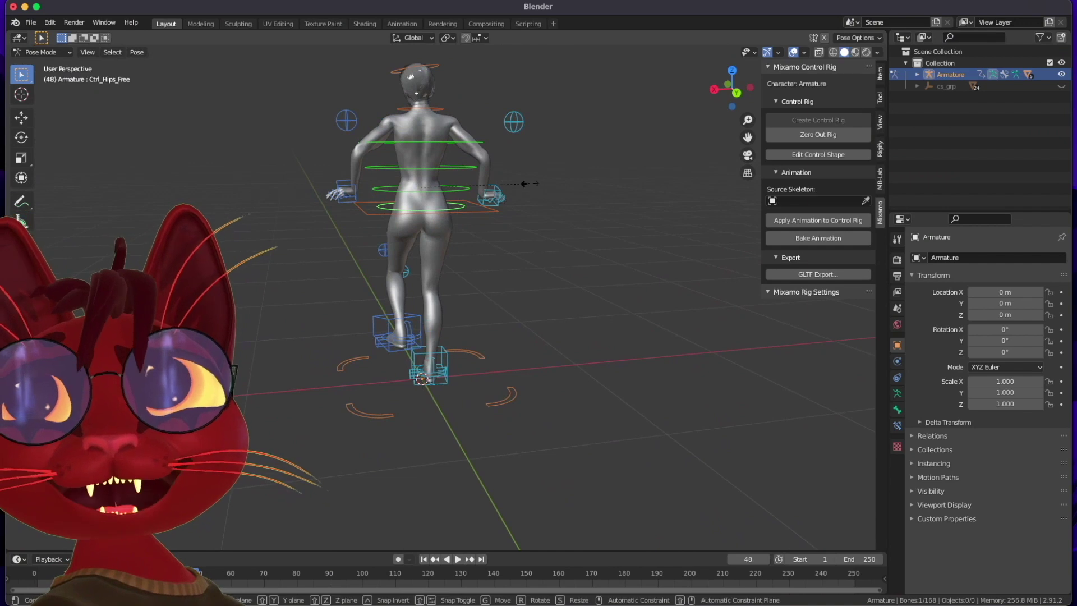
key("s")
left_click(522, 198)
mouse_move(522, 199)
middle_mouse_down()
mouse_move(554, 216)
mouse_move(395, 186)
middle_mouse_up()
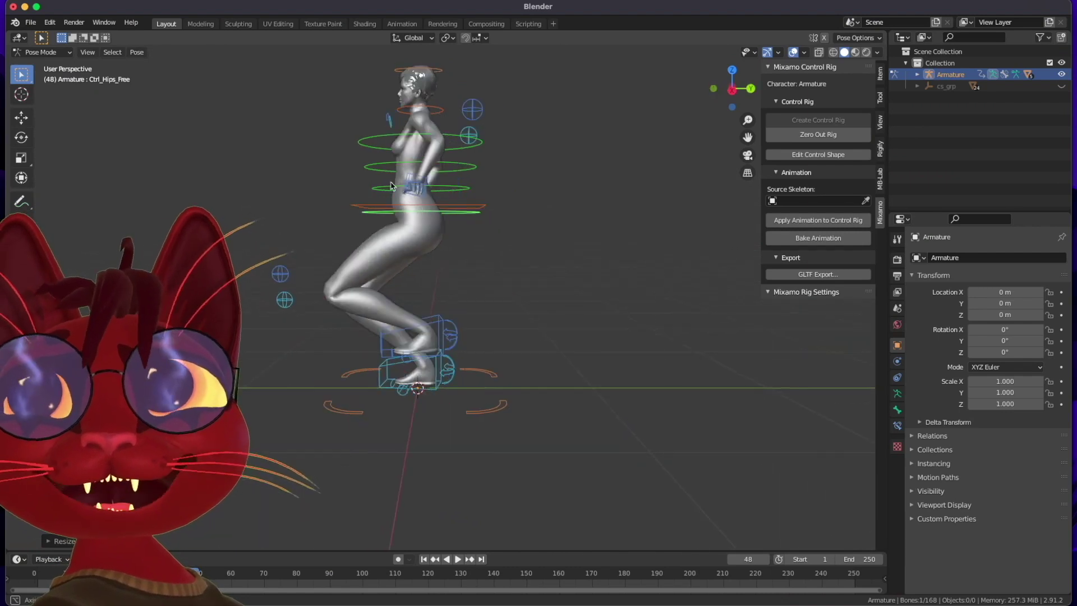
mouse_move(394, 186)
middle_mouse_down()
mouse_move(341, 190)
mouse_move(431, 189)
middle_mouse_up()
mouse_move(503, 211)
middle_mouse_down()
mouse_move(620, 197)
mouse_move(533, 204)
mouse_move(548, 212)
middle_mouse_up()
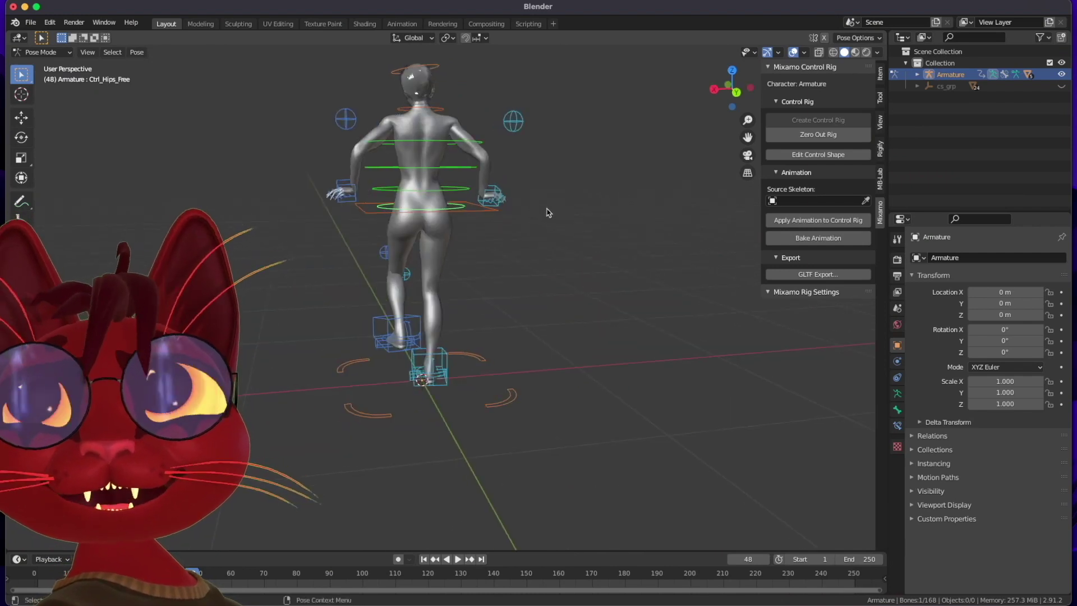
Step: Scale the hips control along X, then by 1.4805 along Y
key("s")
key("x")
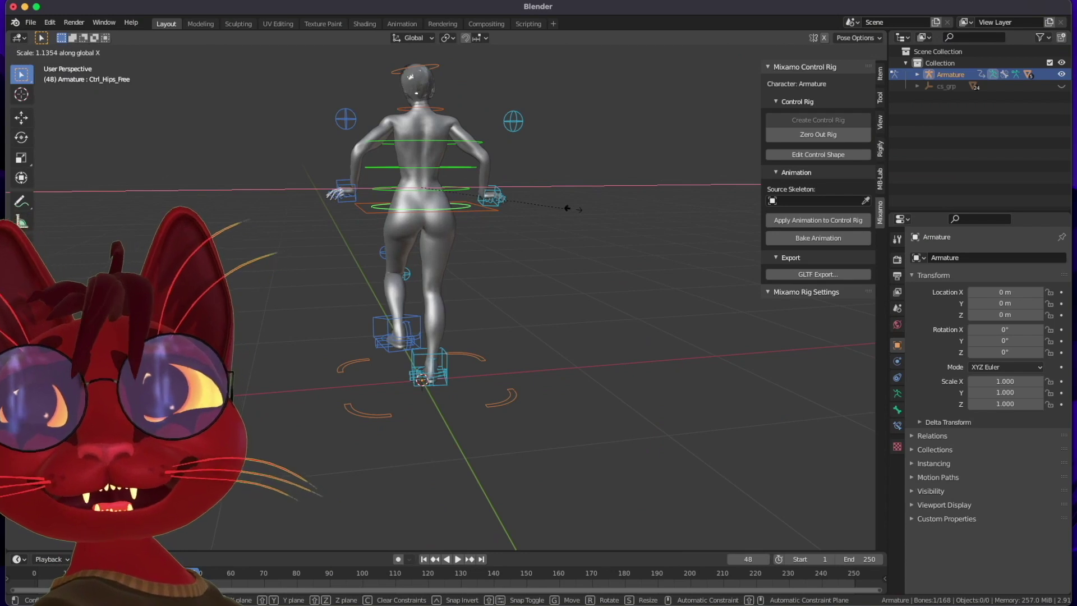
left_click(588, 209)
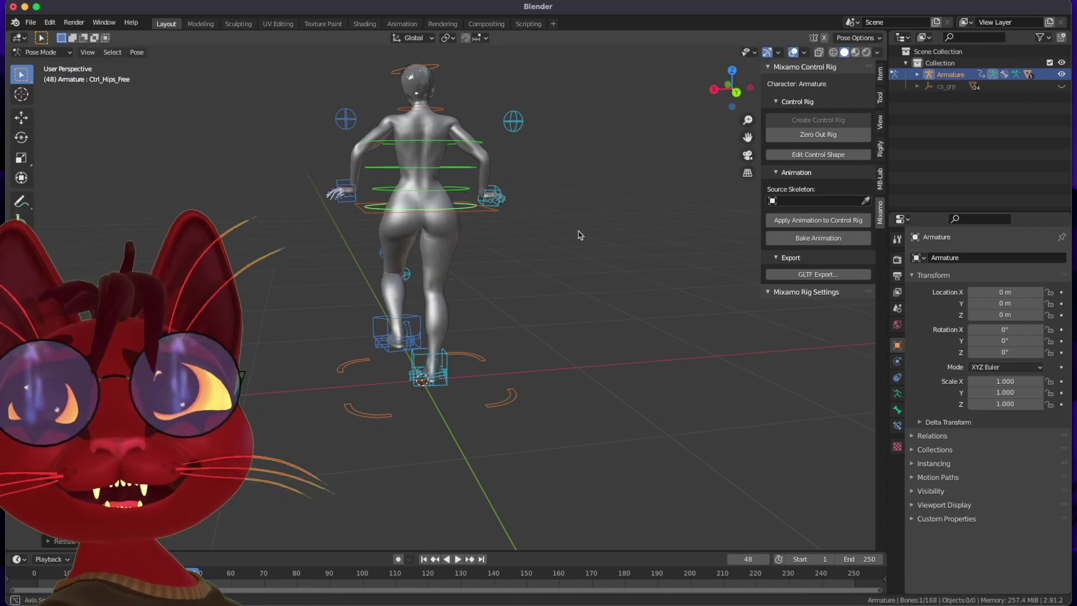
middle_click_drag(580, 234, 465, 243)
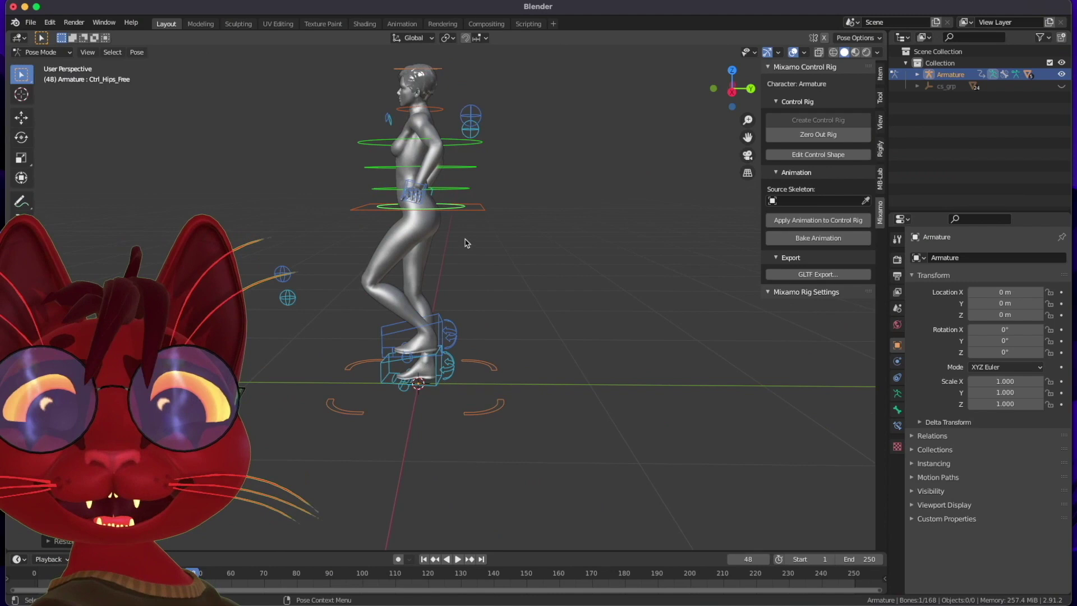
key("s")
key("y")
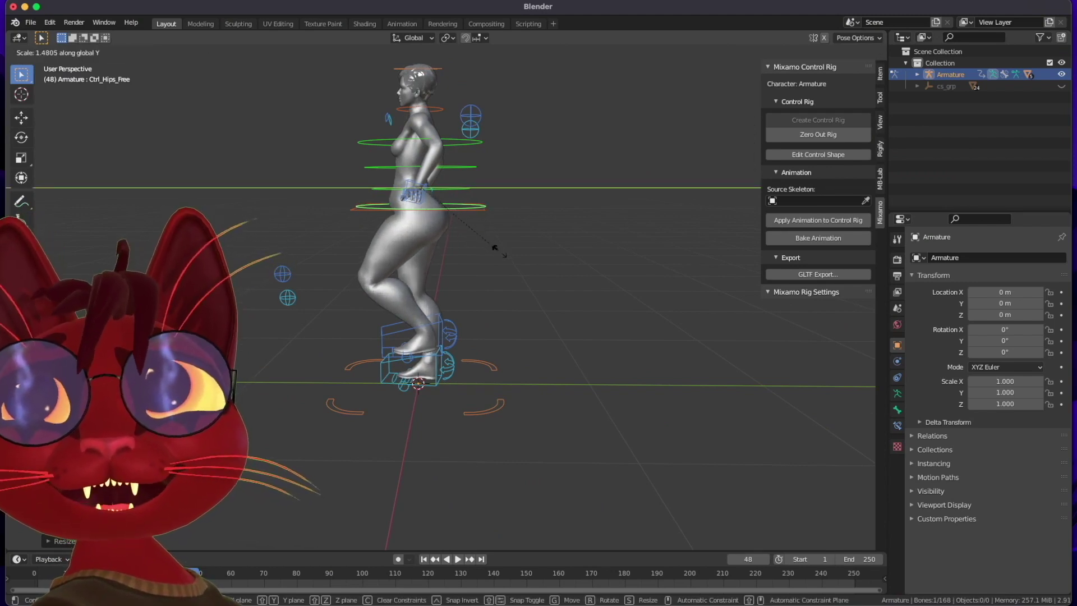
left_click(501, 240)
middle_click_drag(446, 215, 454, 294)
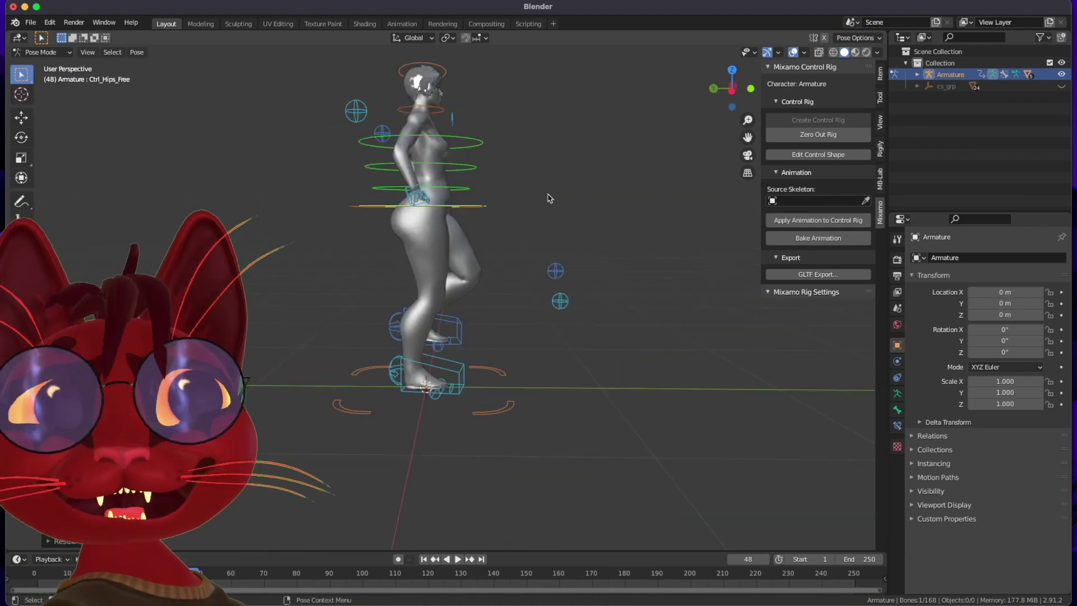
middle_click_drag(548, 197, 485, 200)
mouse_move(570, 193)
middle_mouse_down()
mouse_move(425, 203)
mouse_move(482, 258)
middle_mouse_up()
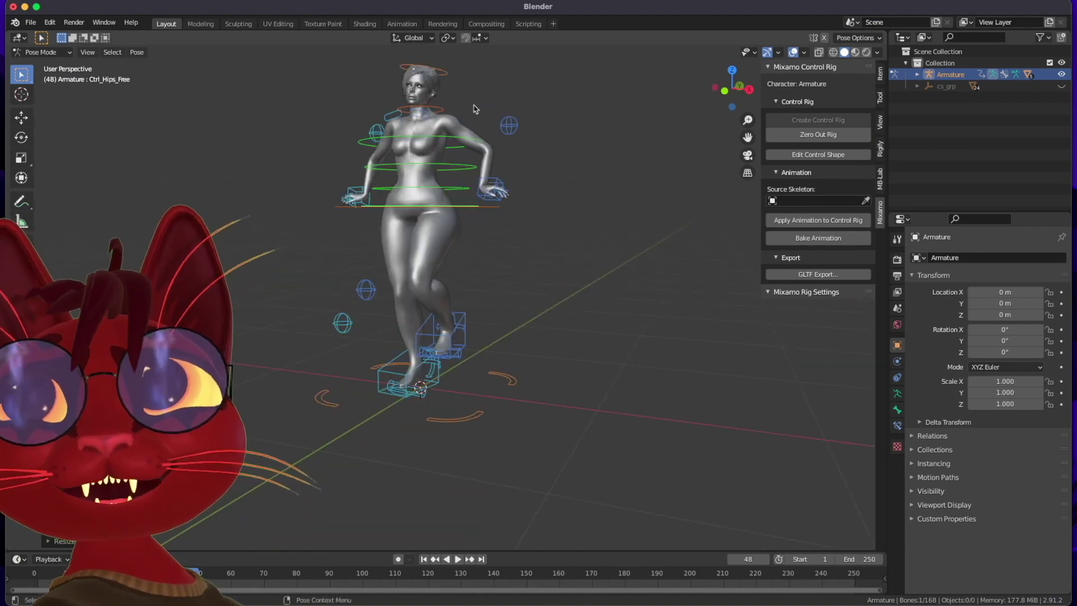
Step: Select the Ctrl_Hand_IK_Right control and rotate it to turn the character's right hand
scroll(483, 261, "up", 3)
scroll(485, 264, "up", 2)
middle_click_drag(544, 269, 647, 263, "shift")
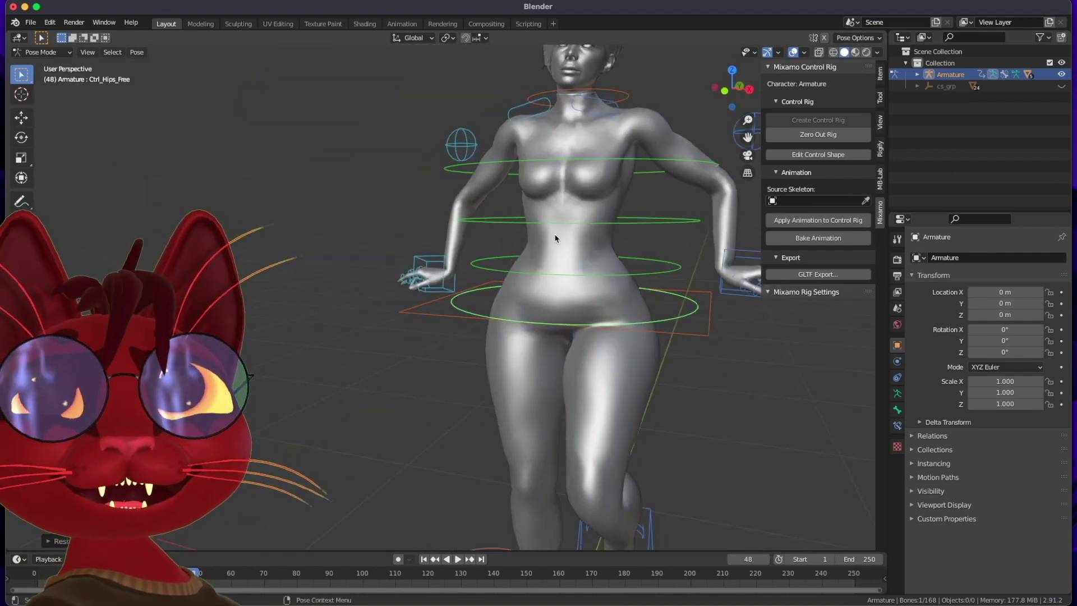
middle_click_drag(561, 247, 381, 252)
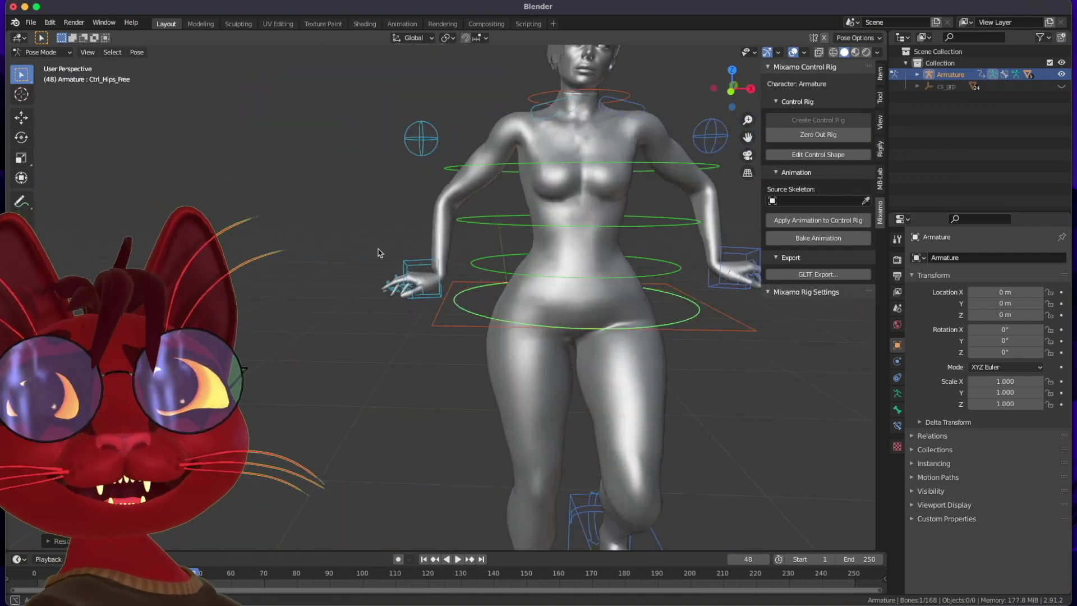
left_click(414, 255)
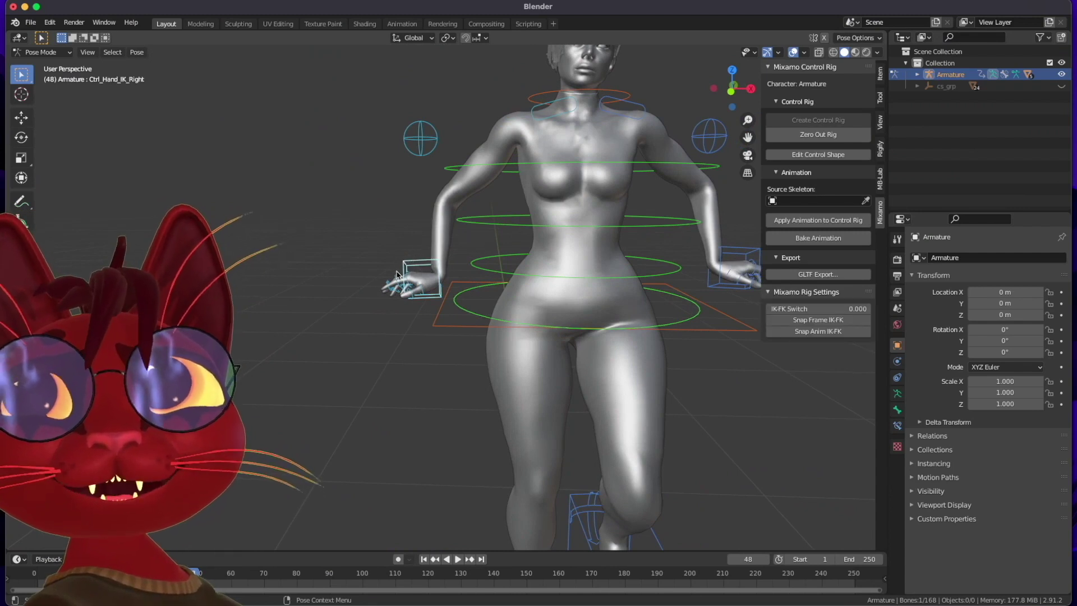
key("r")
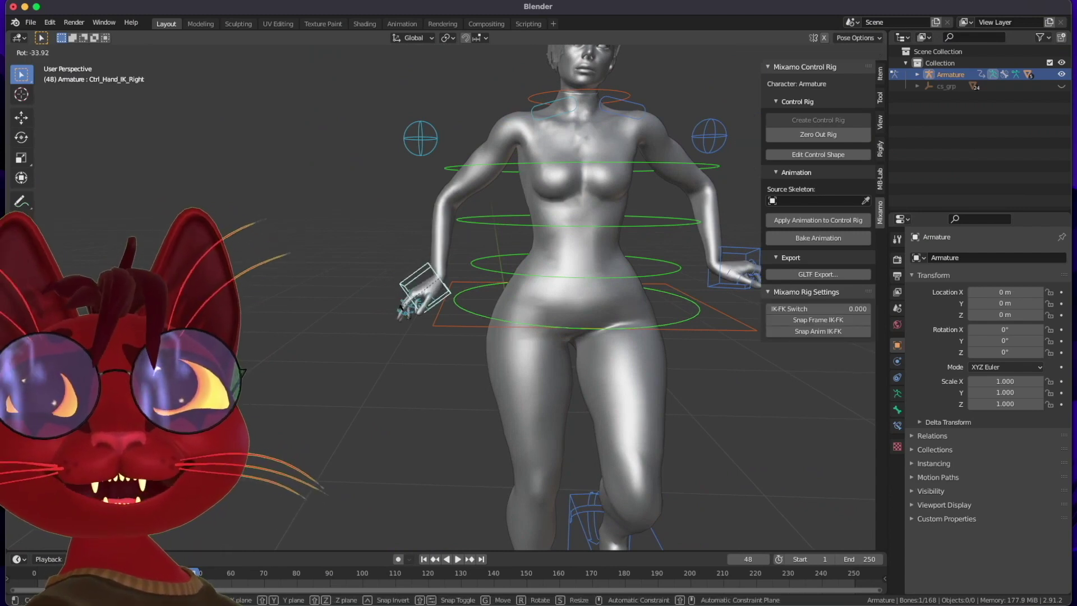
middle_click_drag(505, 236, 575, 183)
scroll(574, 188, "down", 4)
scroll(572, 199, "up", 4)
middle_click_drag(489, 196, 493, 196)
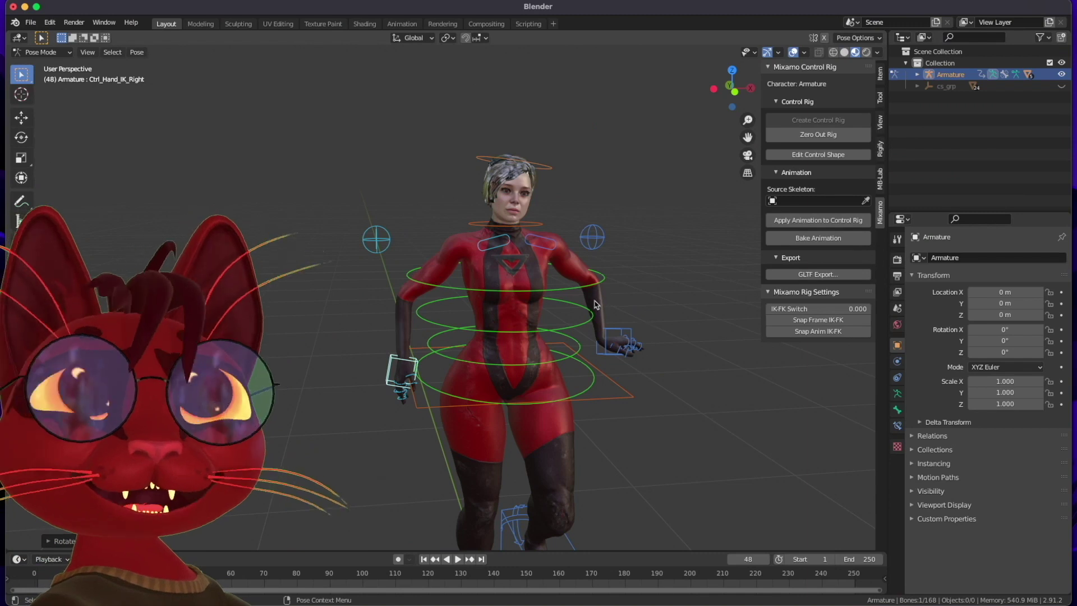
Step: Inspect the posed character from behind, select then deselect all bones, and open the mode menu
scroll(588, 304, "up", 3)
middle_click_drag(583, 304, 495, 267)
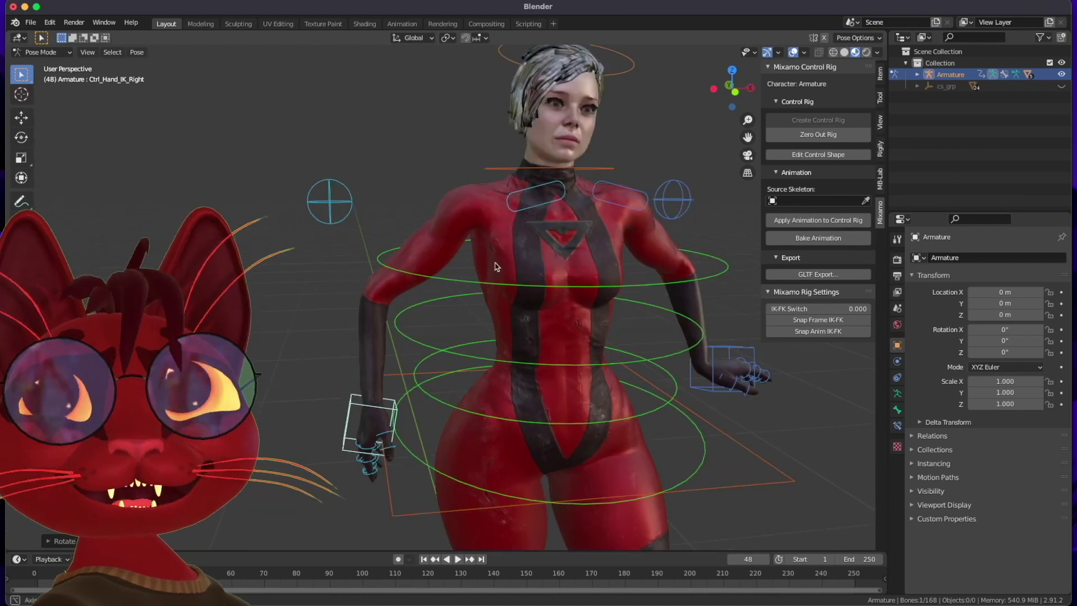
mouse_move(604, 249)
middle_mouse_down()
mouse_move(507, 358)
mouse_move(562, 347)
middle_mouse_up()
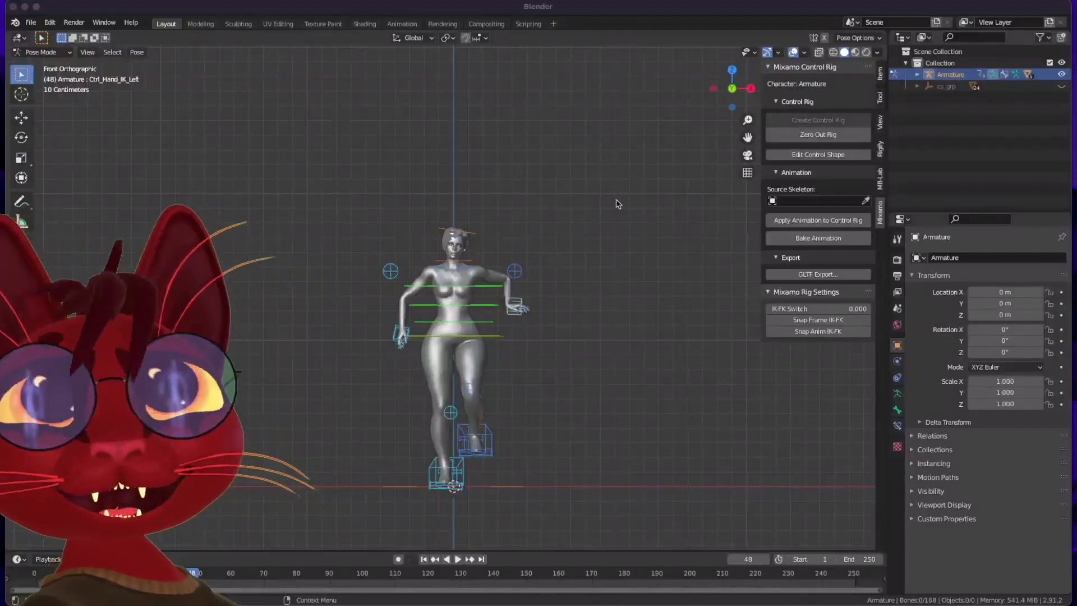
left_click(548, 222)
key("a")
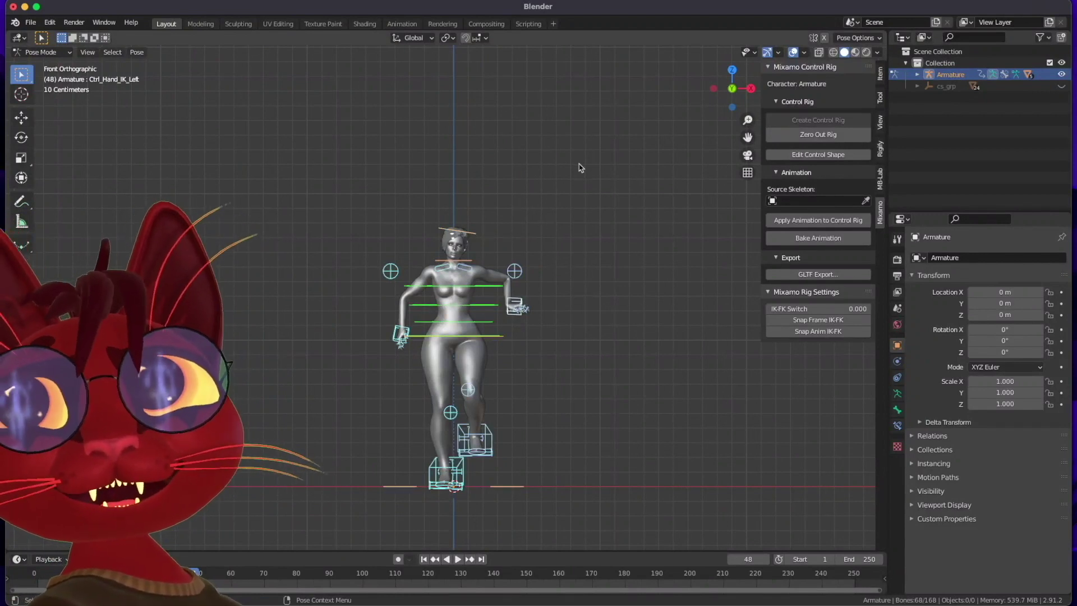
key("alt+a")
left_click(45, 52)
Step: Switch to Object Mode and delete all six objects in the scene
left_click(46, 65)
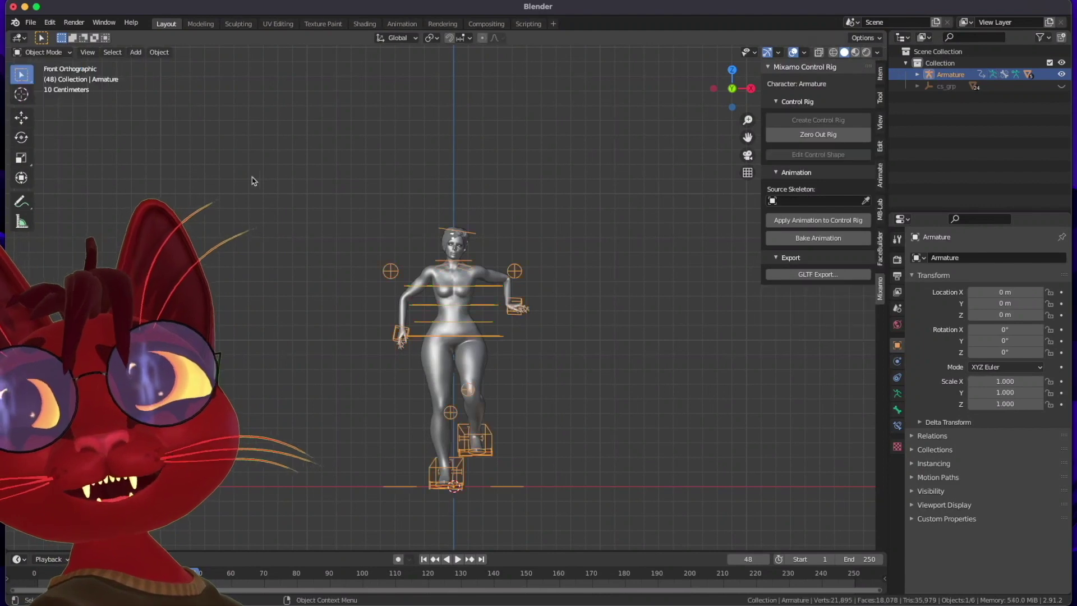
left_click(413, 202)
key("a")
key("x")
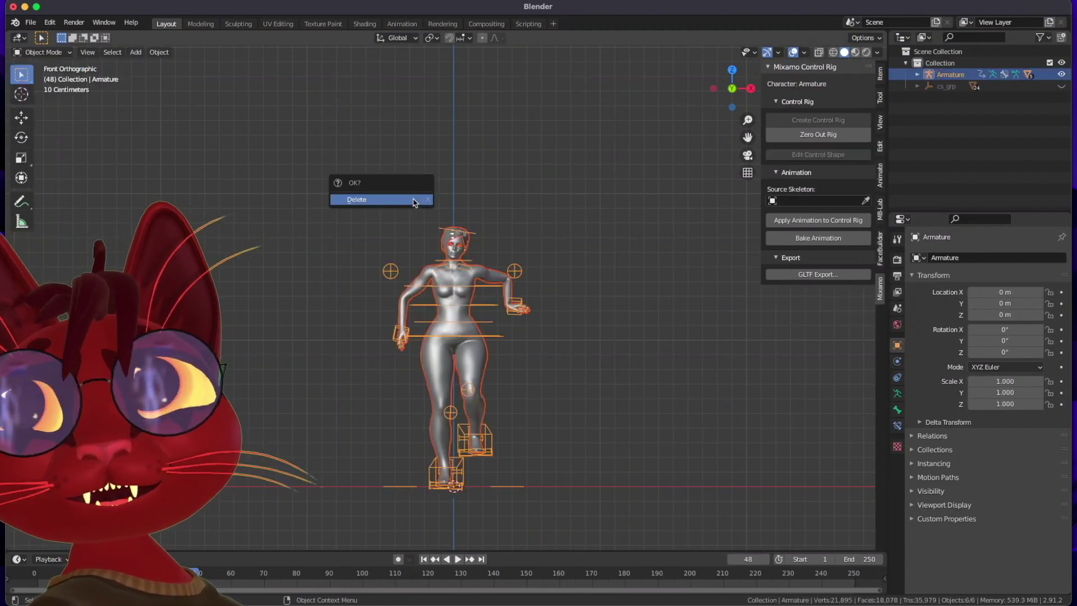
left_click(413, 200)
left_click(30, 22)
mouse_move(62, 190)
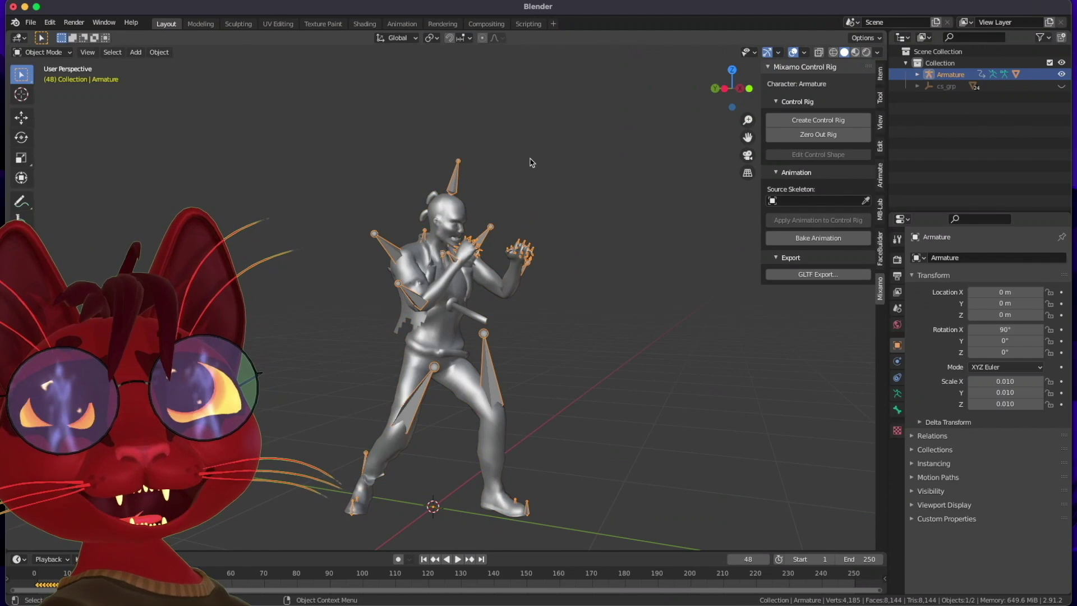
Step: Create a Mixamo control rig on the new armature with Apply Animation, IK Arms and IK Legs
middle_click_drag(317, 191, 522, 205)
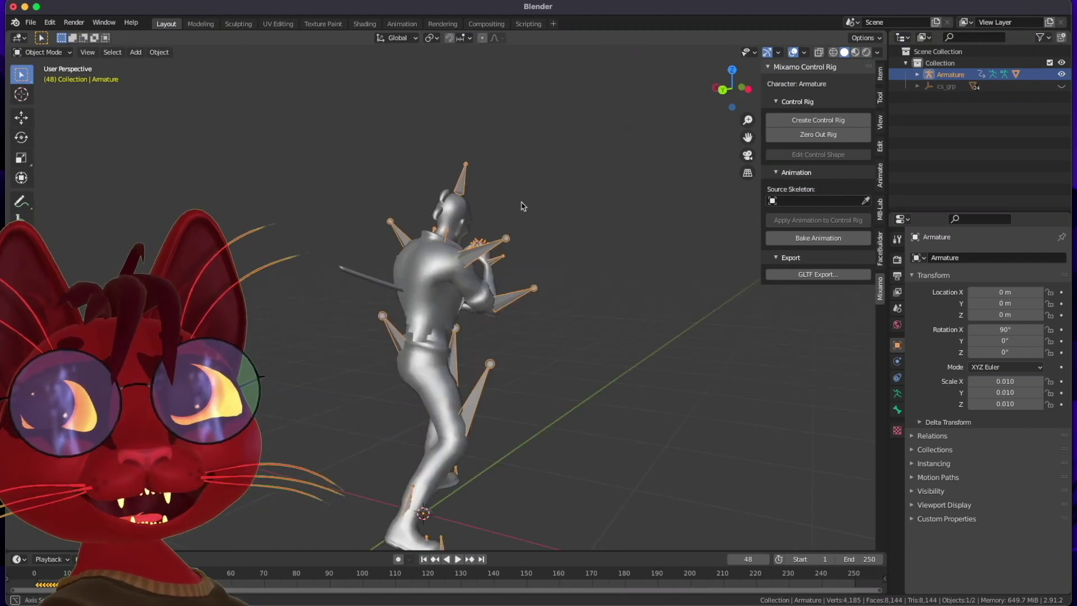
mouse_move(642, 222)
middle_mouse_down()
mouse_move(242, 191)
mouse_move(337, 196)
middle_mouse_up()
middle_click_drag(416, 188, 418, 188)
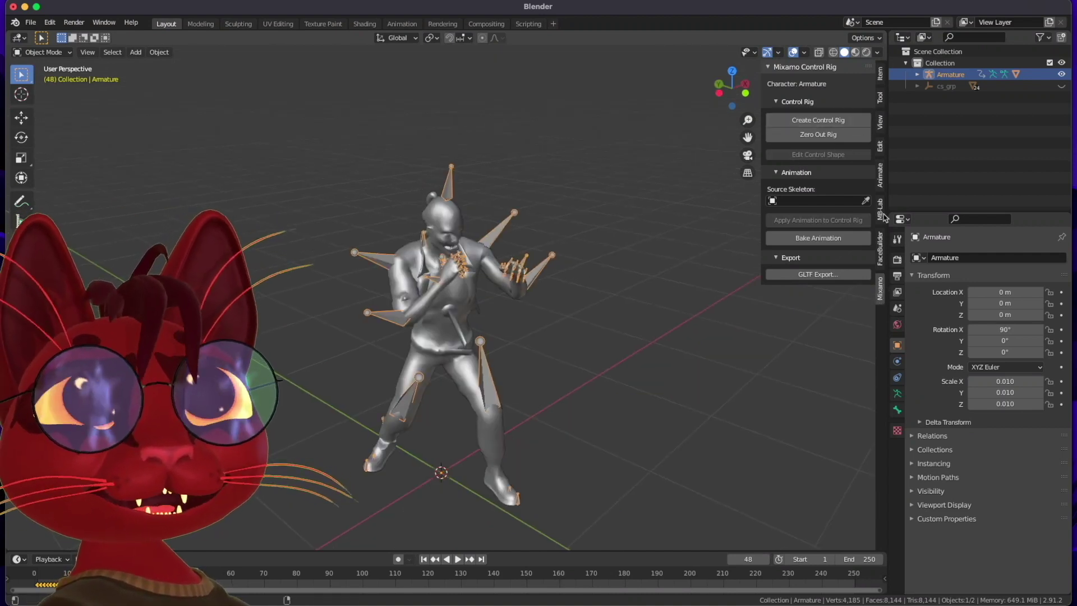
left_click(827, 121)
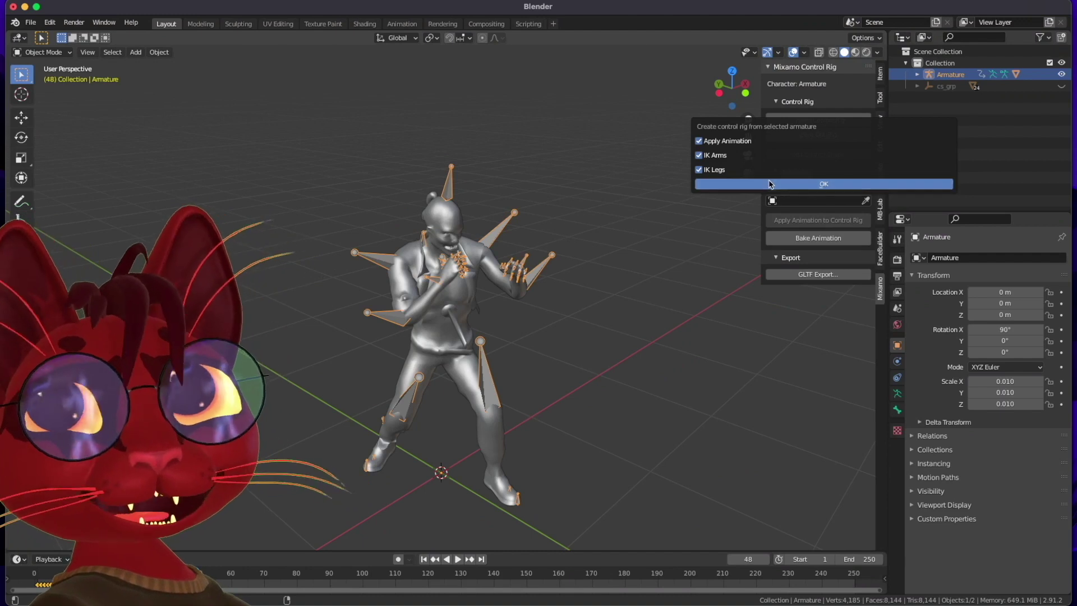
key("Return")
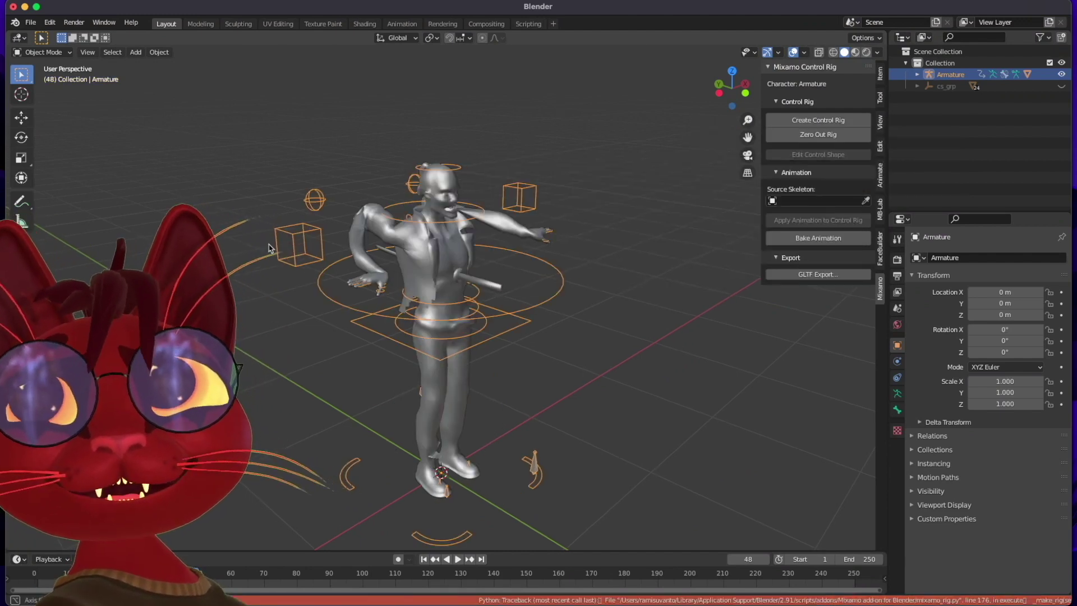
Step: Orbit around the new rig and deselect the armature
mouse_move(344, 252)
middle_mouse_down()
mouse_move(387, 263)
mouse_move(490, 236)
middle_mouse_up()
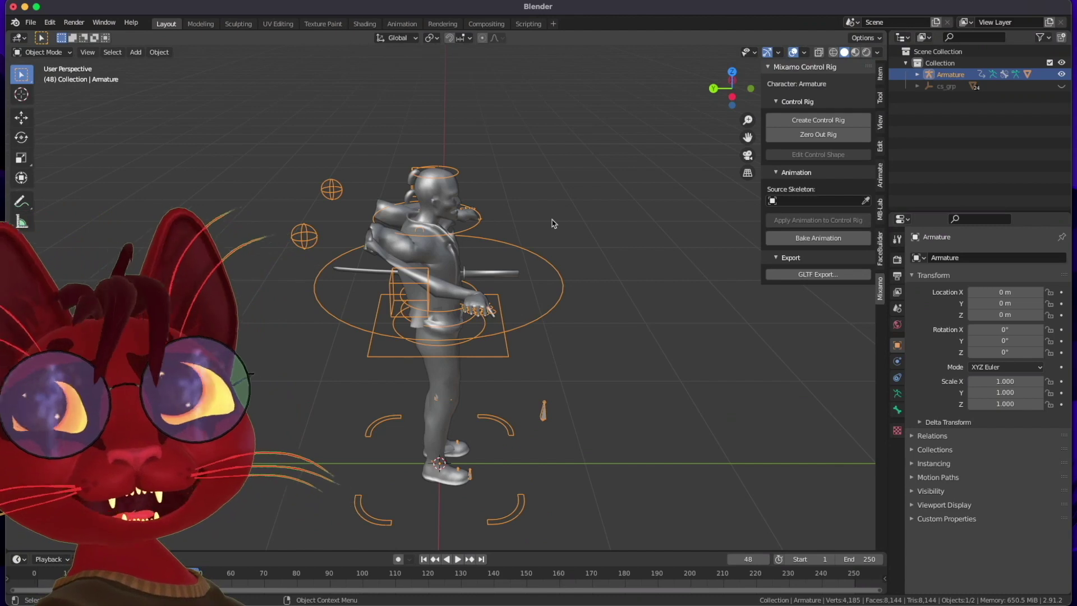
mouse_move(568, 215)
middle_mouse_down()
mouse_move(519, 237)
mouse_move(542, 210)
middle_mouse_up()
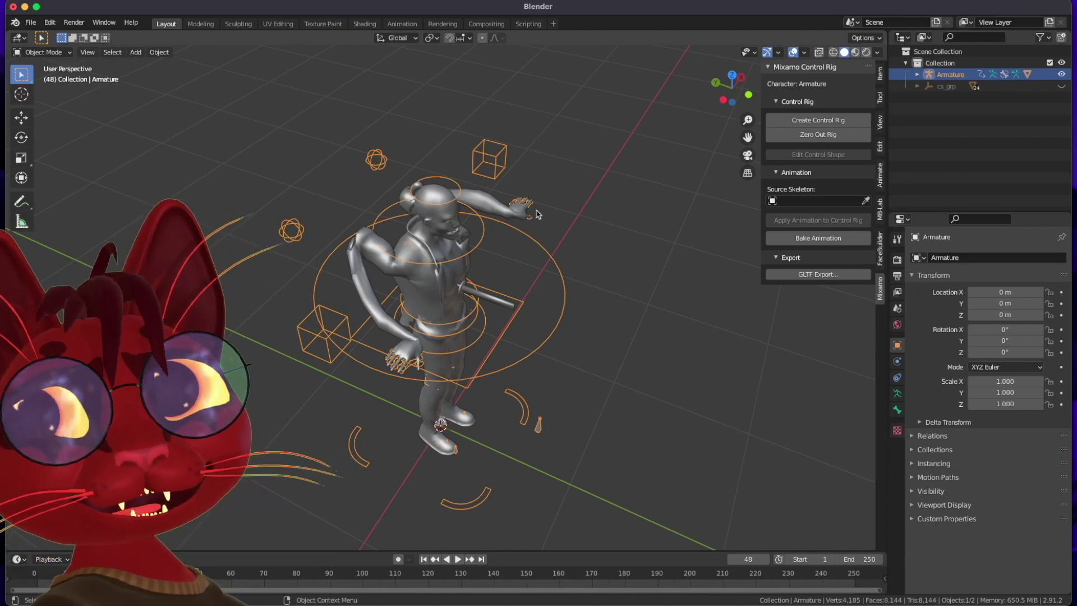
left_click(533, 175)
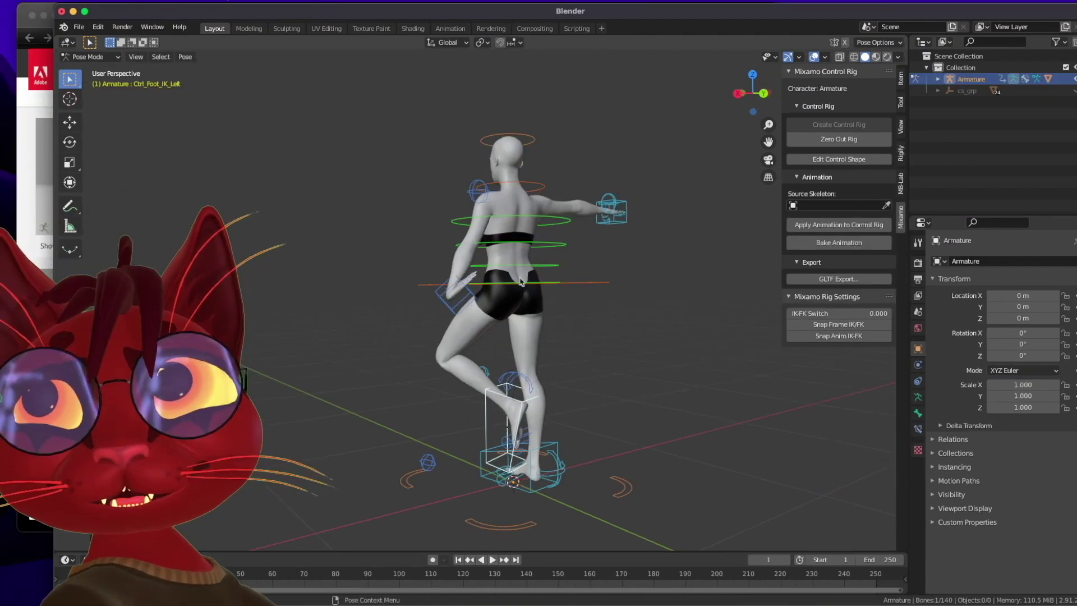
mouse_move(520, 282)
middle_mouse_down()
mouse_move(396, 210)
mouse_move(521, 273)
middle_mouse_up()
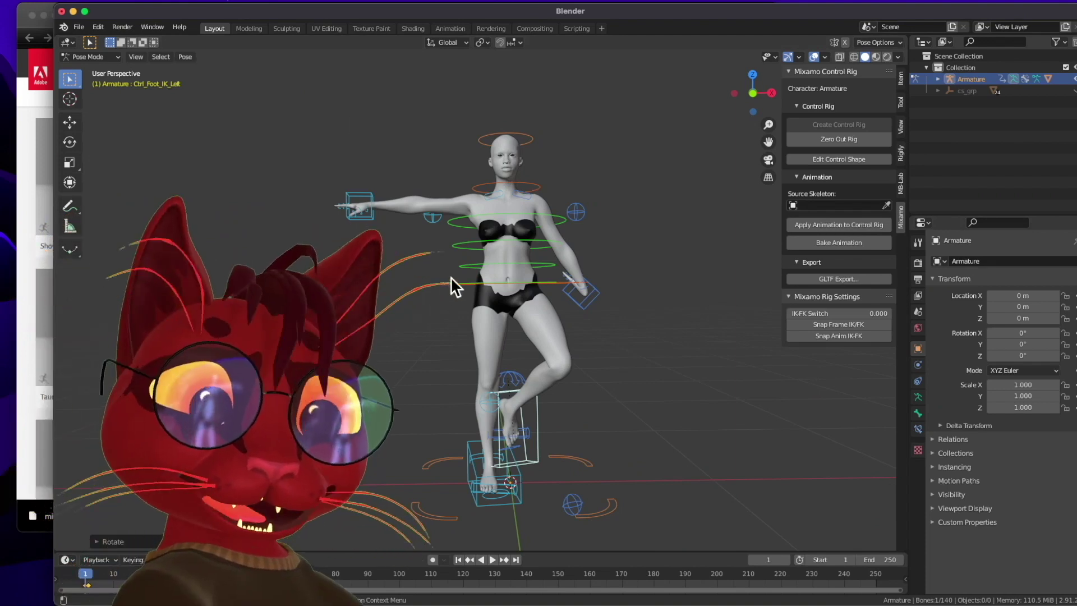
left_click_drag(283, 334, 645, 303)
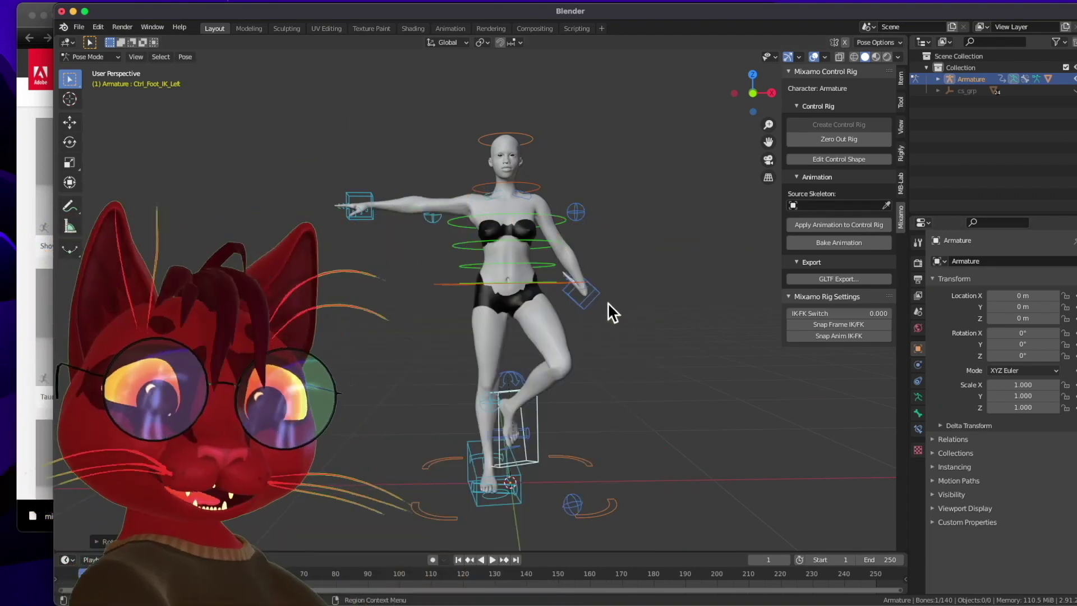